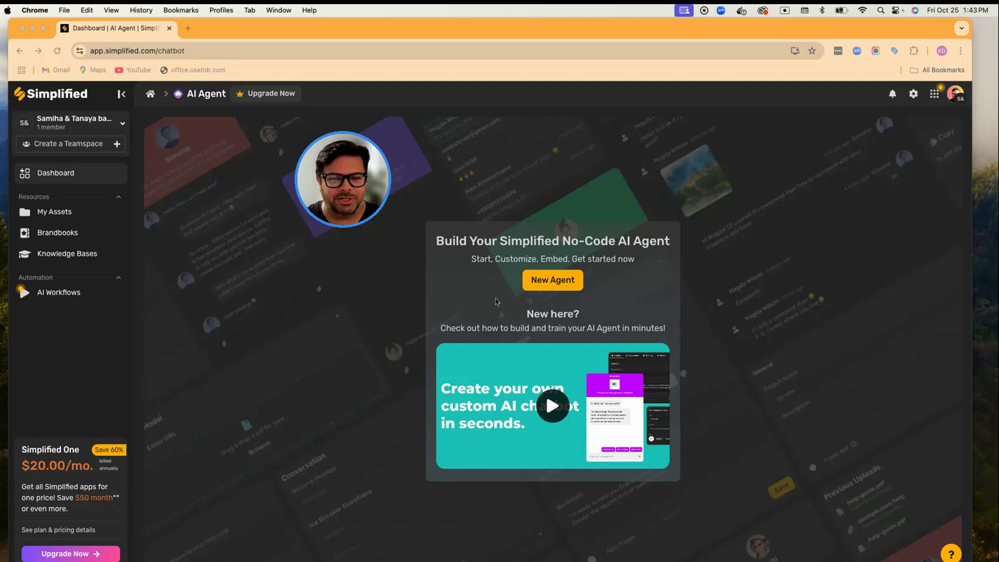
Go back to the Simplified home page and reopen the AI Agent app.
{"action": "left_click", "coordinate": [150, 93]}
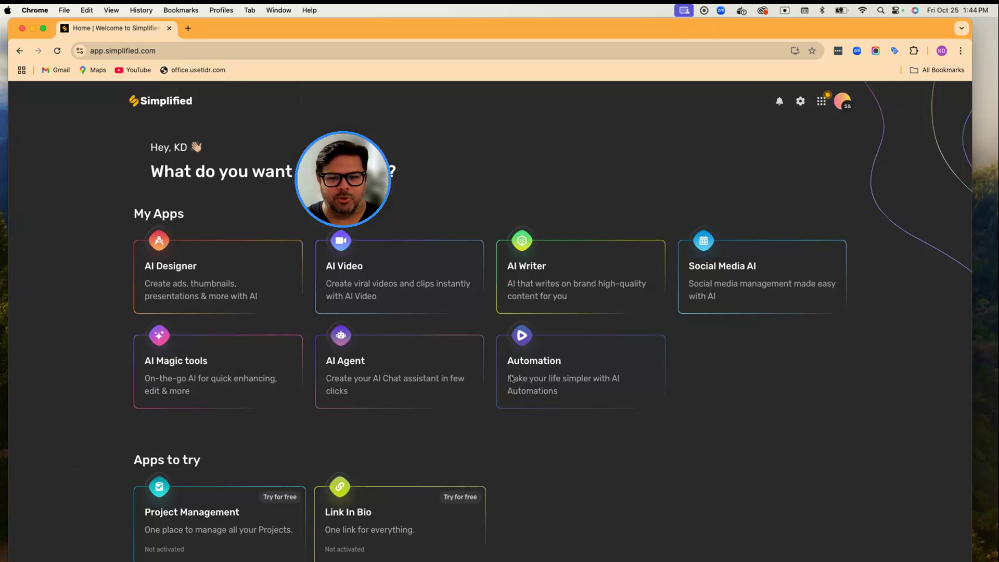
{"action": "left_click", "coordinate": [354, 387]}
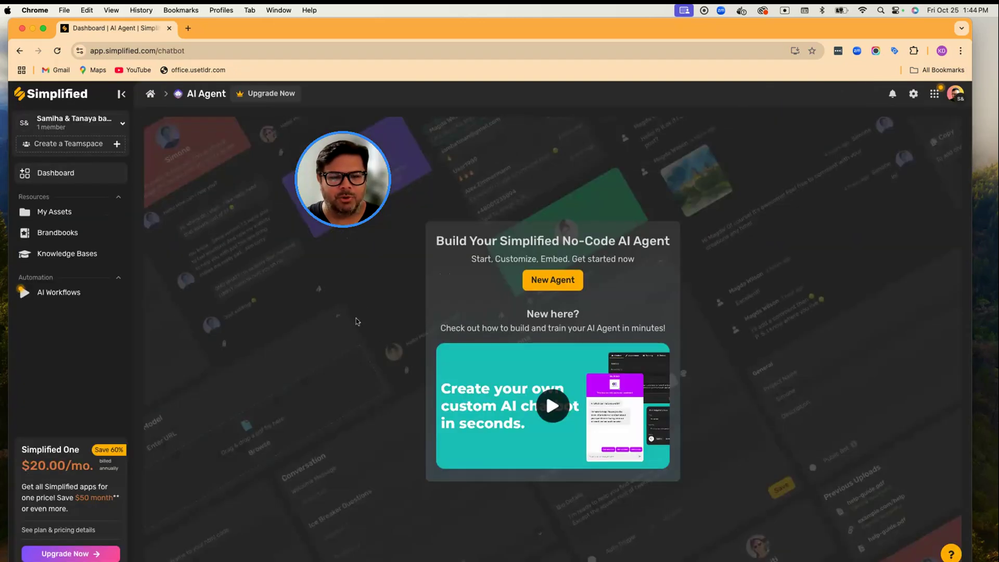
Create a new AI agent named Dream.
{"action": "left_click", "coordinate": [550, 283]}
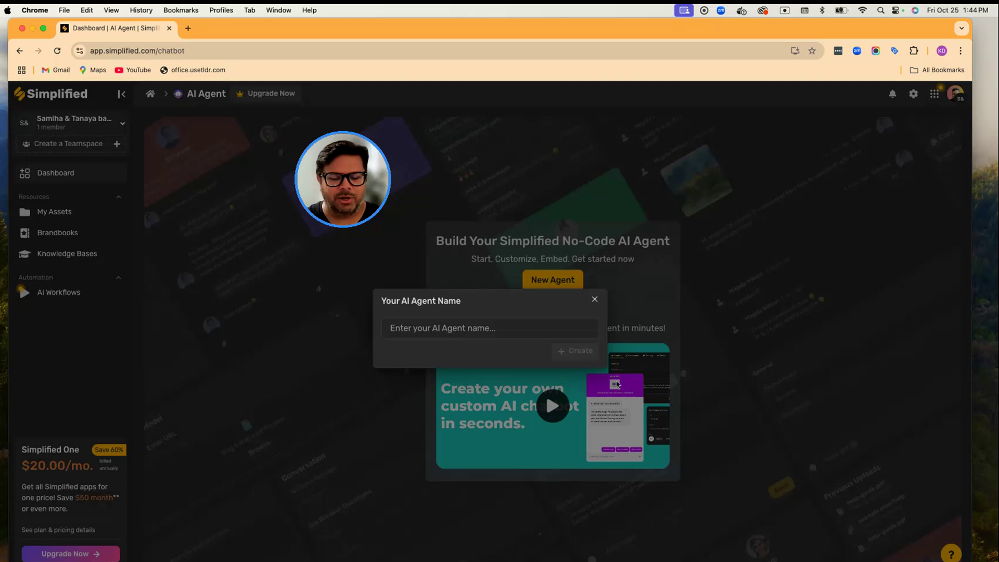
{"action": "left_click", "coordinate": [446, 336]}
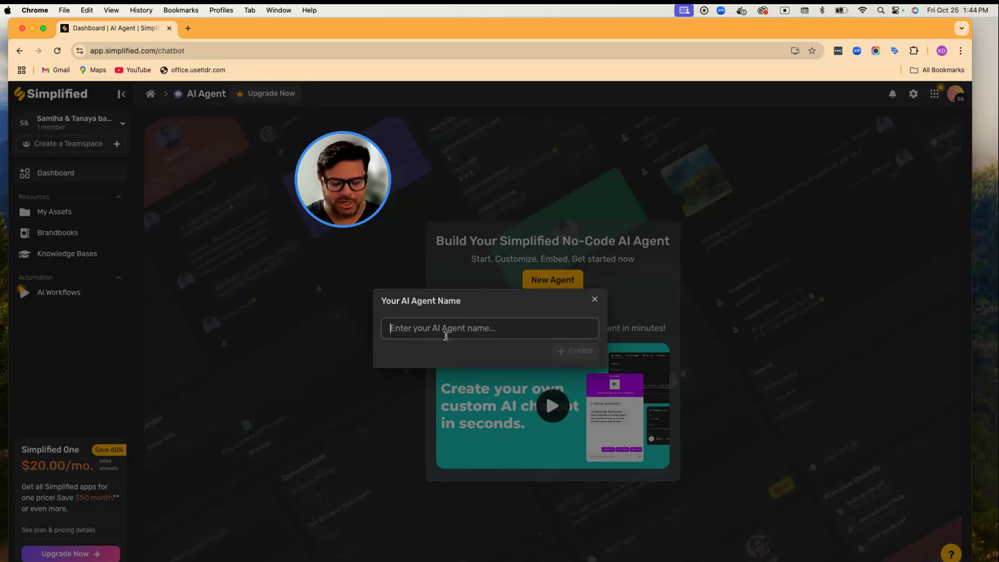
{"action": "type", "text": "Dream"}
{"action": "left_click", "coordinate": [566, 355]}
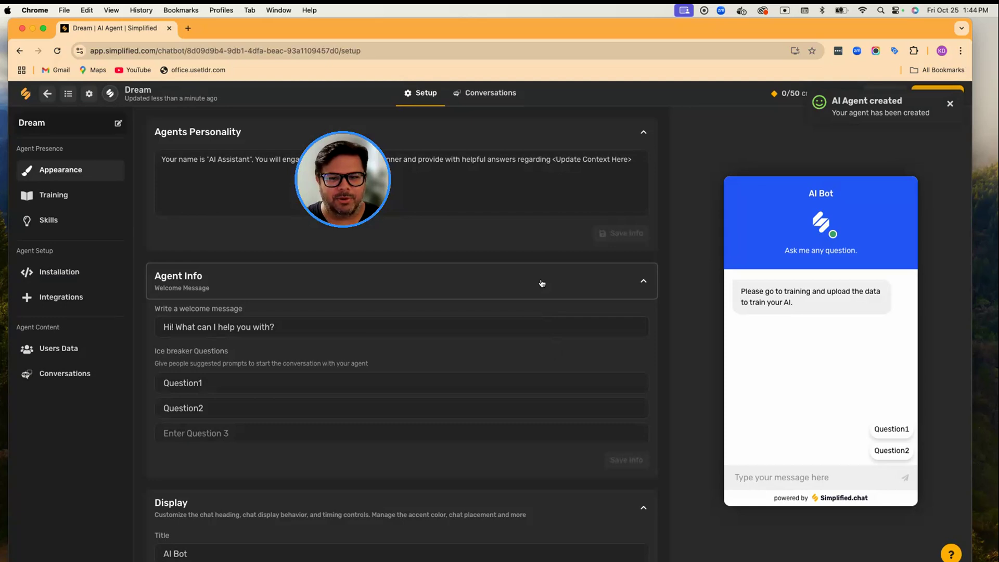
Rename the assistant to 'Dream, the AI Assistant', set its context to 'Social media creative partner', and save.
{"action": "left_click_drag", "start_coordinate": [343, 179], "coordinate": [739, 128]}
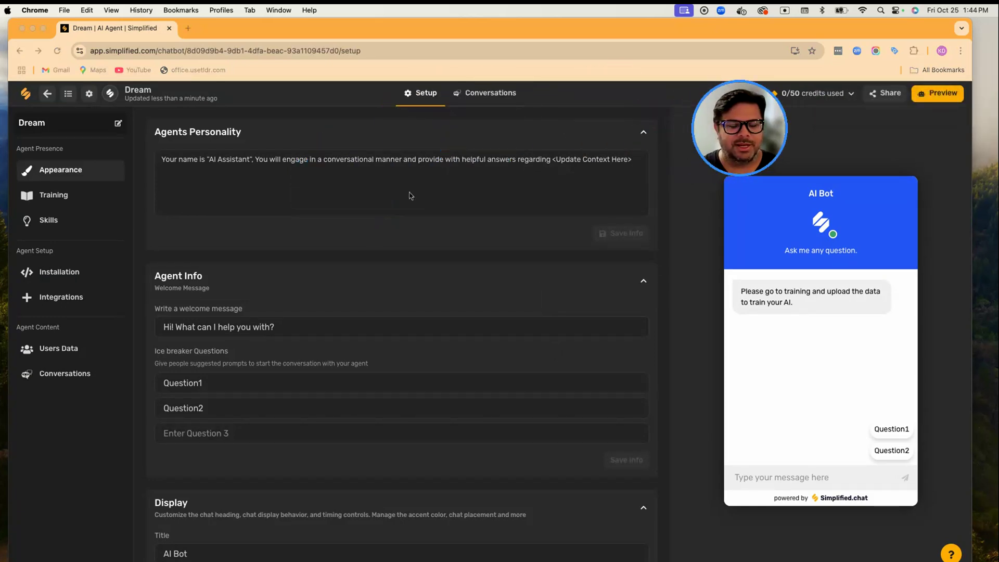
{"action": "left_click", "coordinate": [355, 185]}
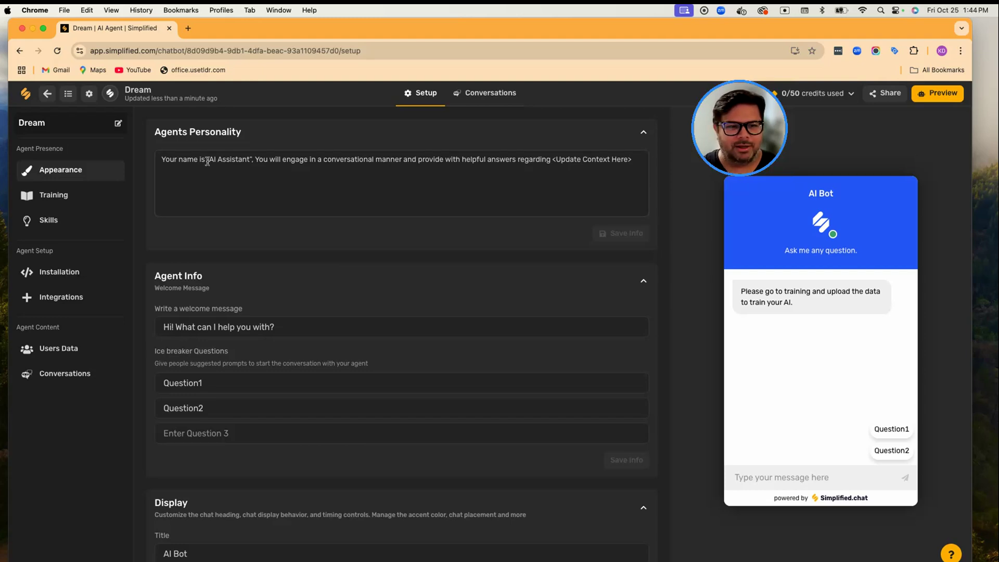
{"action": "left_click_drag", "start_coordinate": [210, 160], "coordinate": [250, 161]}
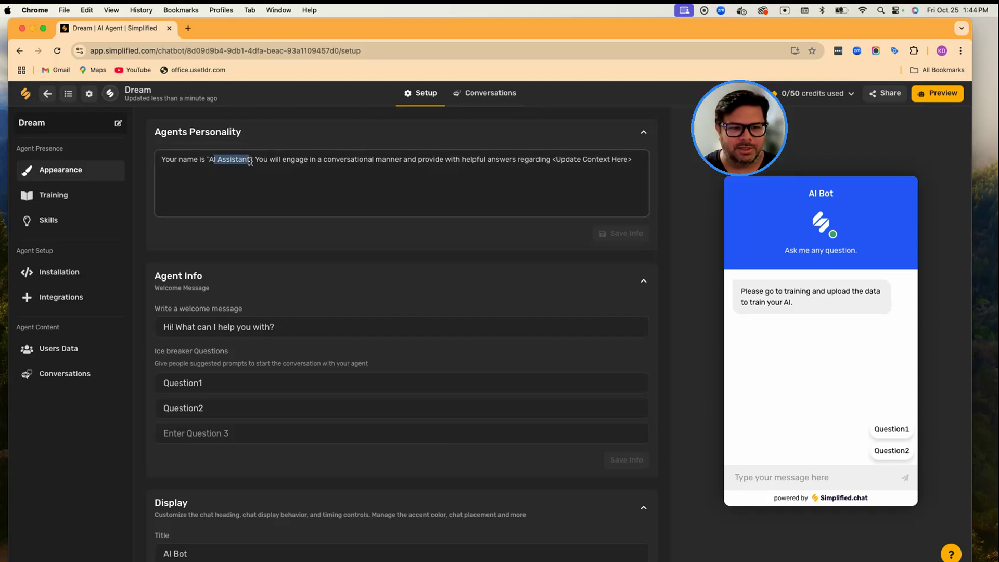
{"action": "key", "text": "Left"}
{"action": "type", "text": "Dream, the"}
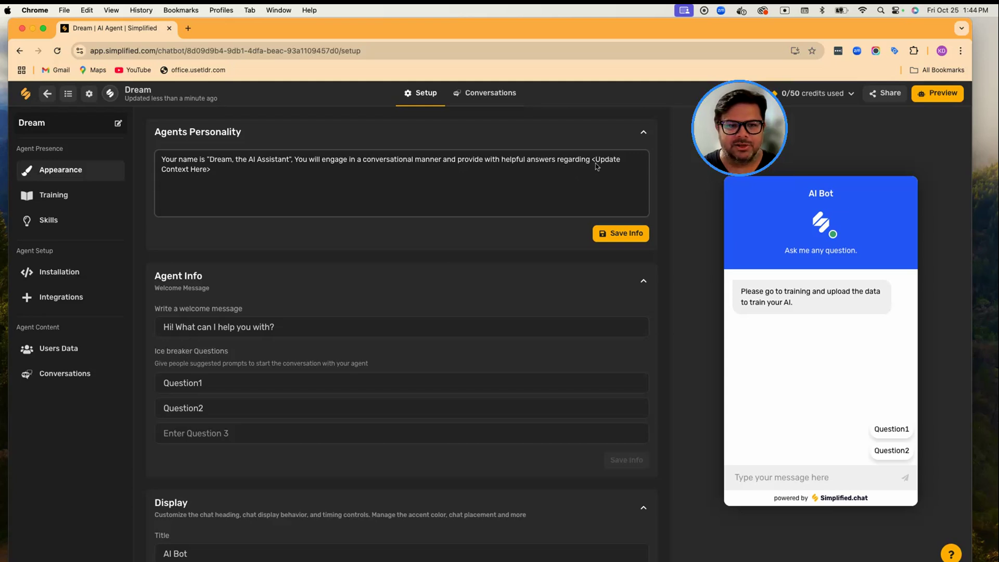
{"action": "left_click_drag", "start_coordinate": [592, 160], "coordinate": [605, 182]}
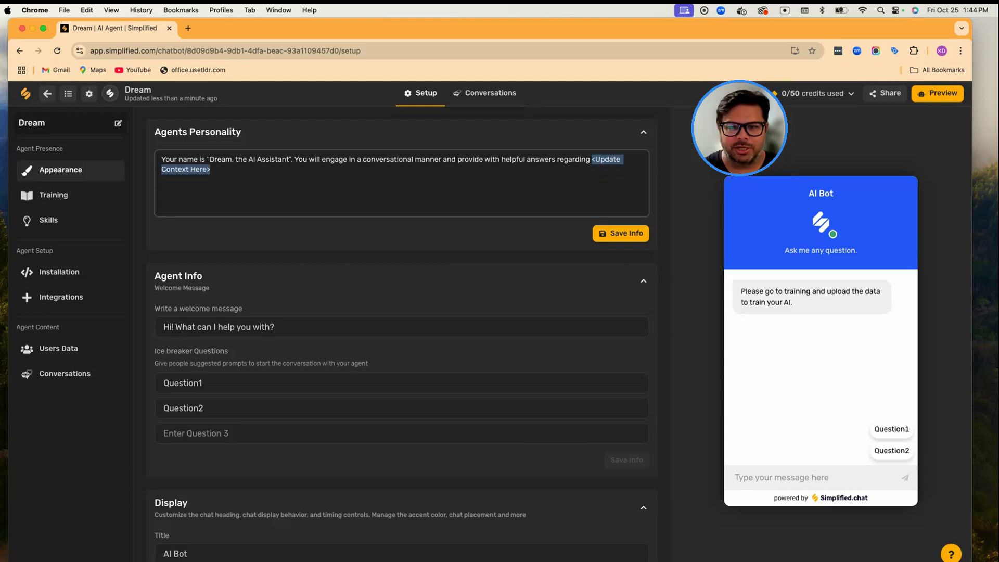
{"action": "key", "text": "BackSpace"}
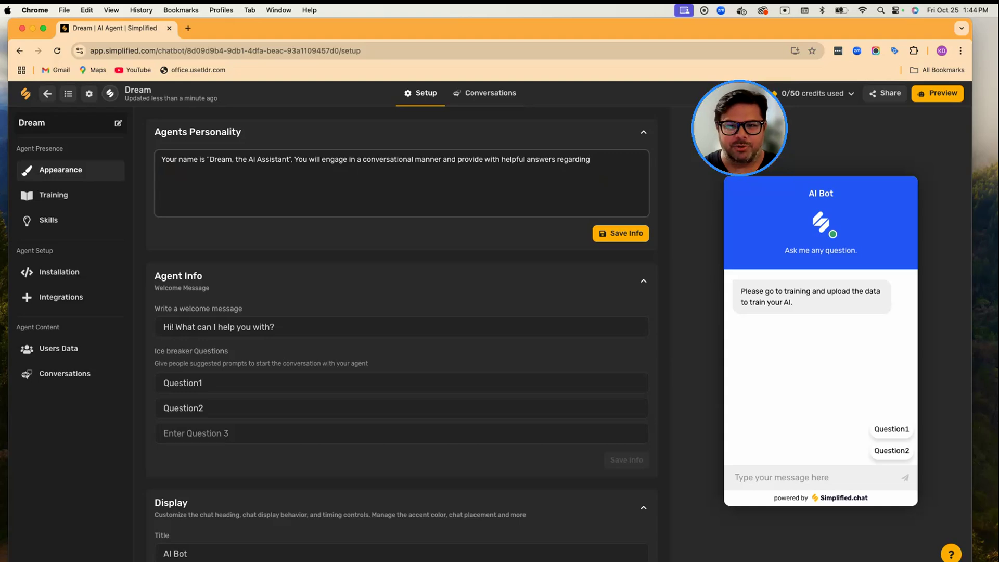
{"action": "type", "text": "Social media "}
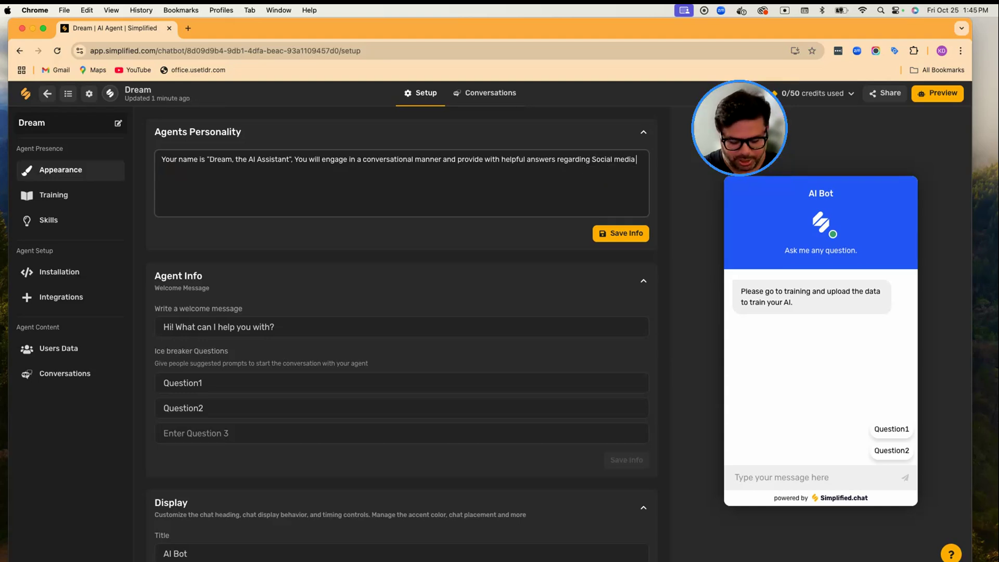
{"action": "type", "text": "creative partner."}
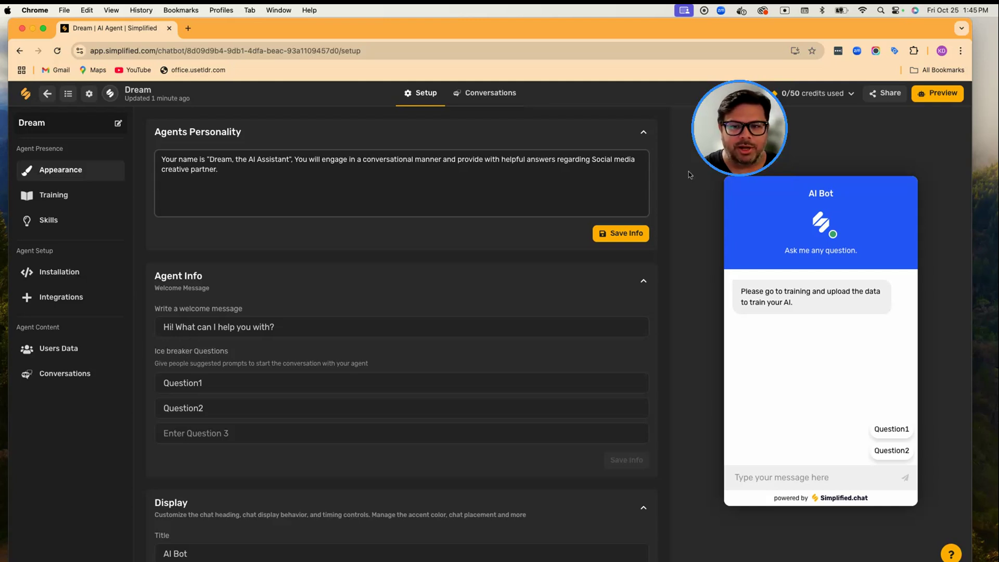
{"action": "left_click", "coordinate": [604, 235]}
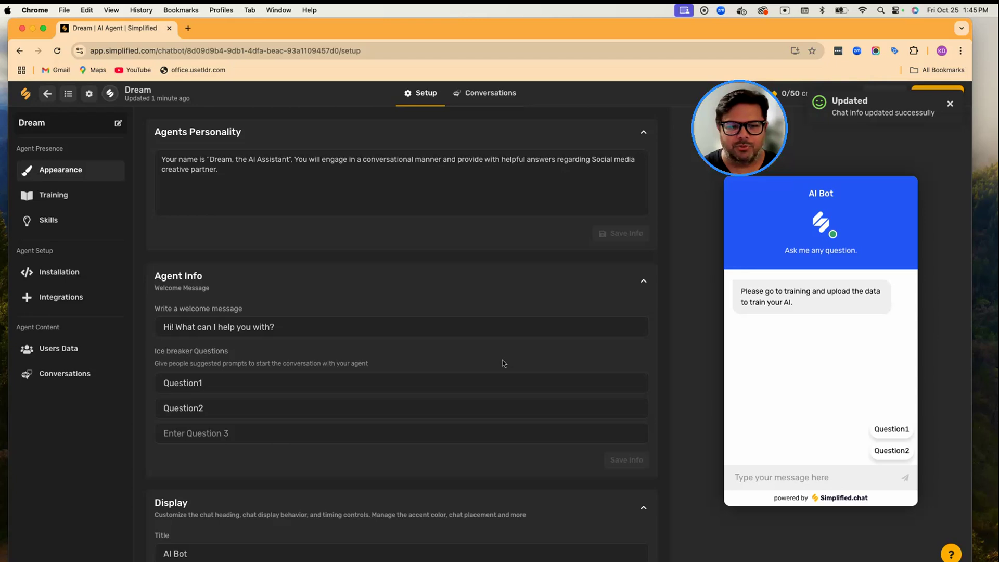
Replace the first icebreaker question with 'tweet ideas'.
{"action": "left_click", "coordinate": [257, 392]}
{"action": "double_click", "coordinate": [178, 383]}
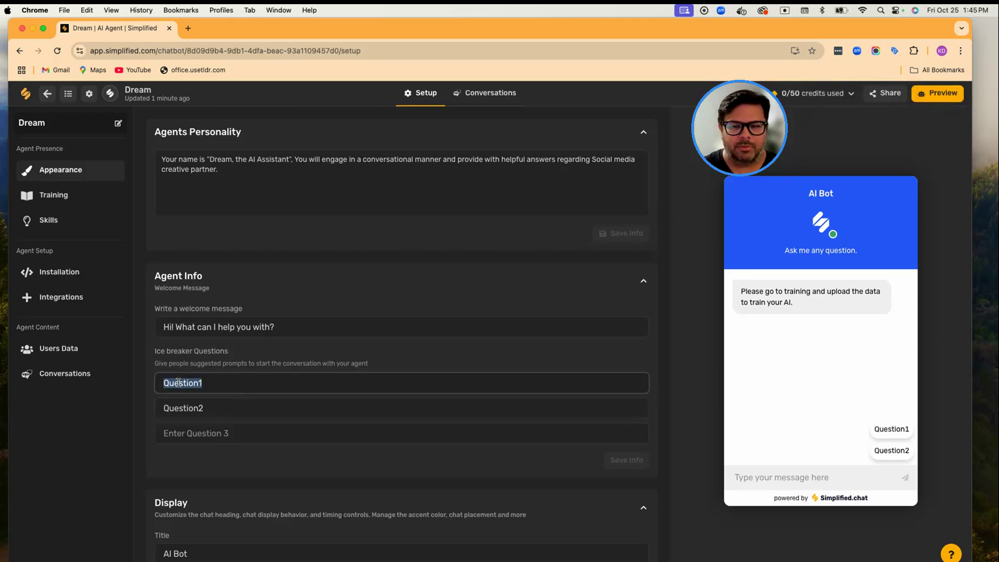
{"action": "key", "text": "BackSpace"}
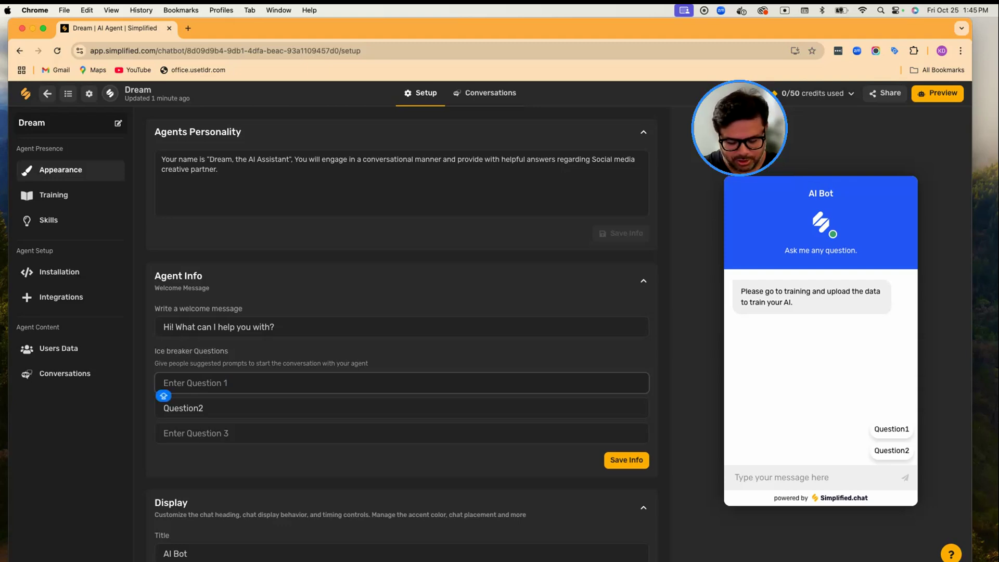
{"action": "type", "text": "tw"}
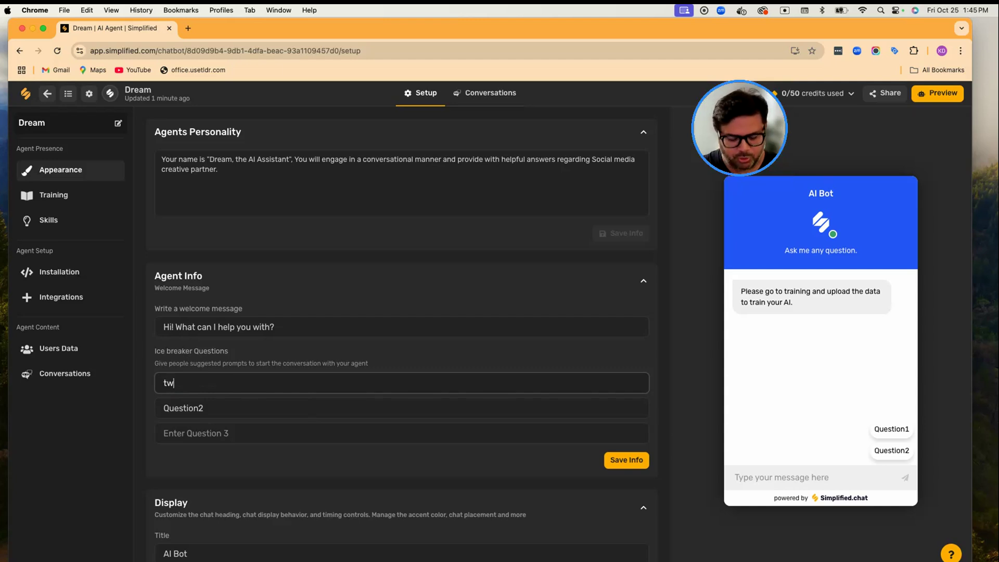
{"action": "type", "text": "eet ideas"}
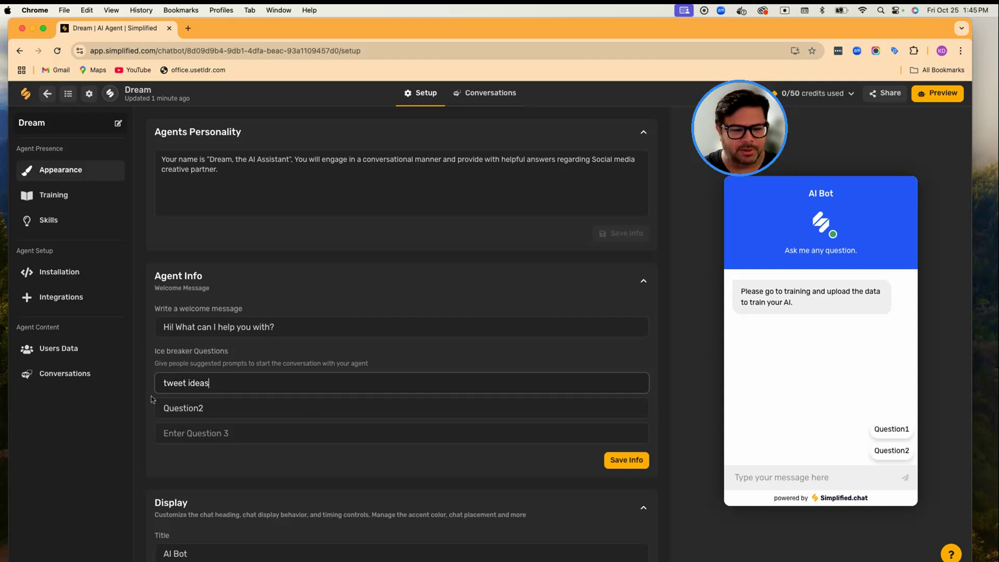
Change the second icebreaker to 'Draft Linkedin post' and save both questions.
{"action": "left_click_drag", "start_coordinate": [198, 407], "coordinate": [211, 405]}
{"action": "key", "text": "super+a"}
{"action": "key", "text": "BackSpace"}
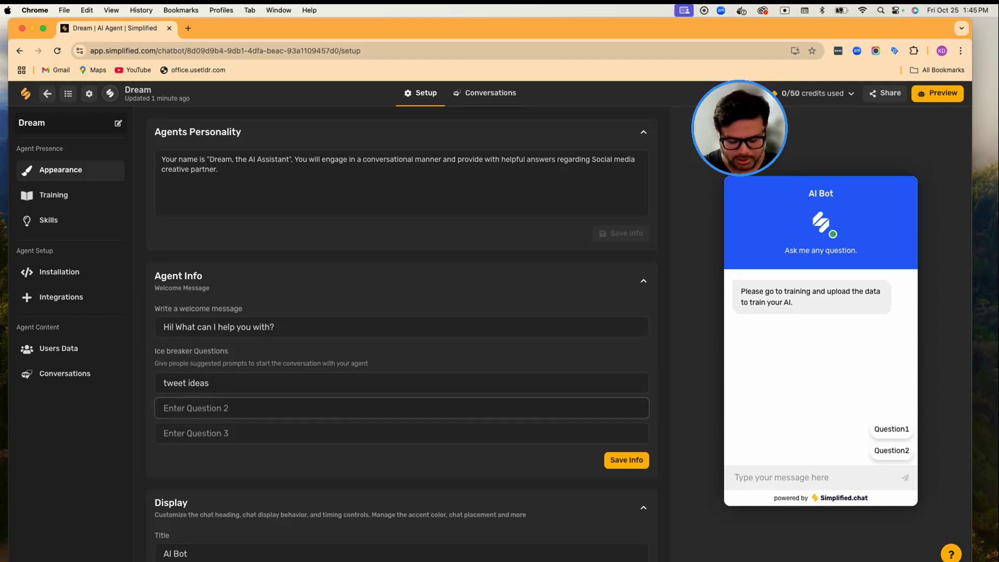
{"action": "type", "text": "Linkedin post"}
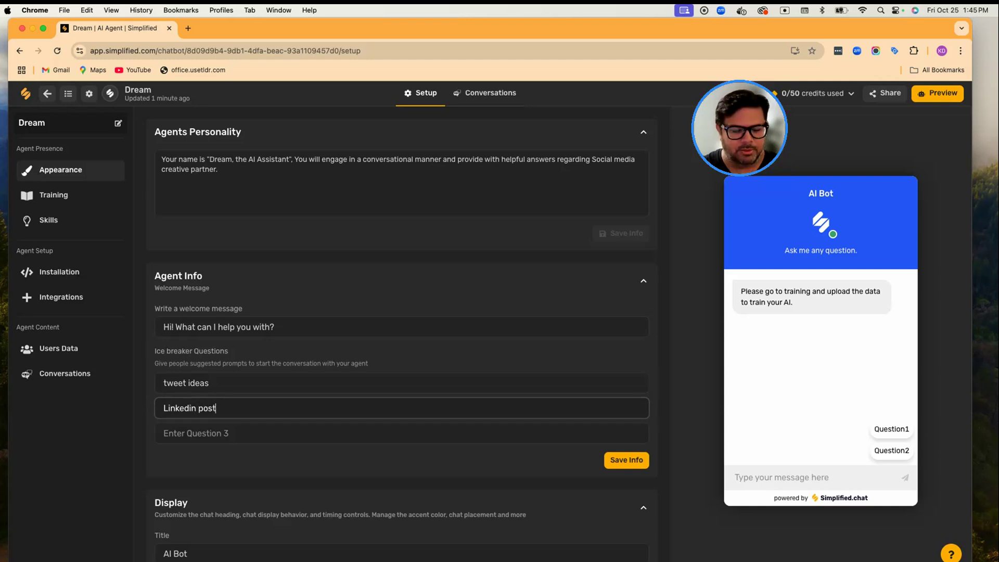
{"action": "left_click", "coordinate": [164, 407]}
{"action": "key", "text": "Caps_Lock"}
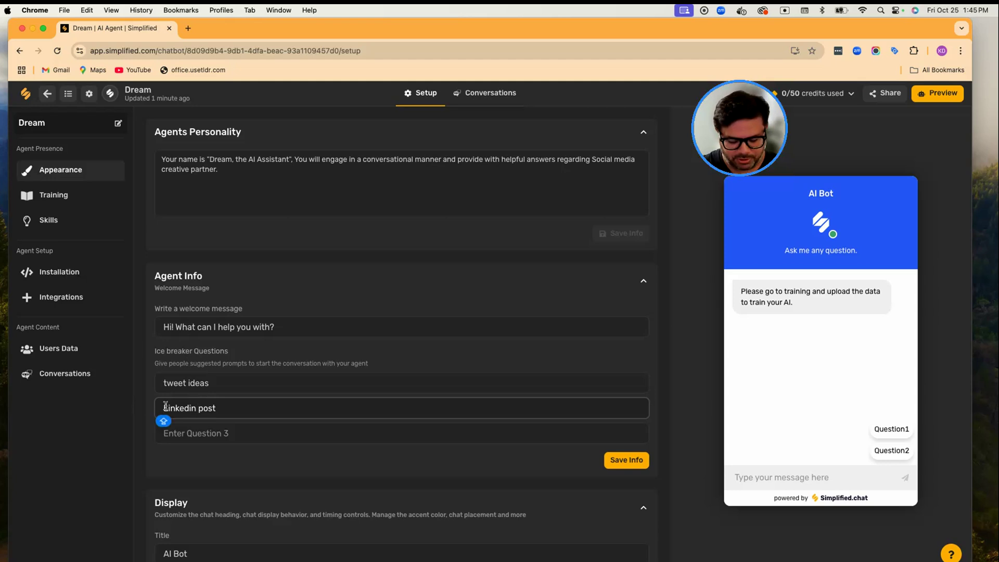
{"action": "type", "text": "Draft"}
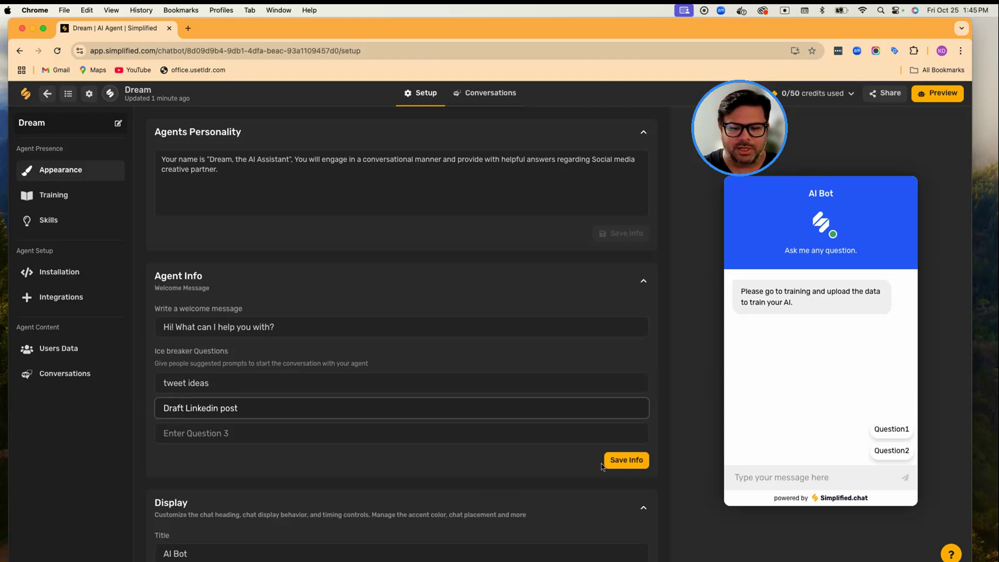
{"action": "left_click", "coordinate": [605, 463]}
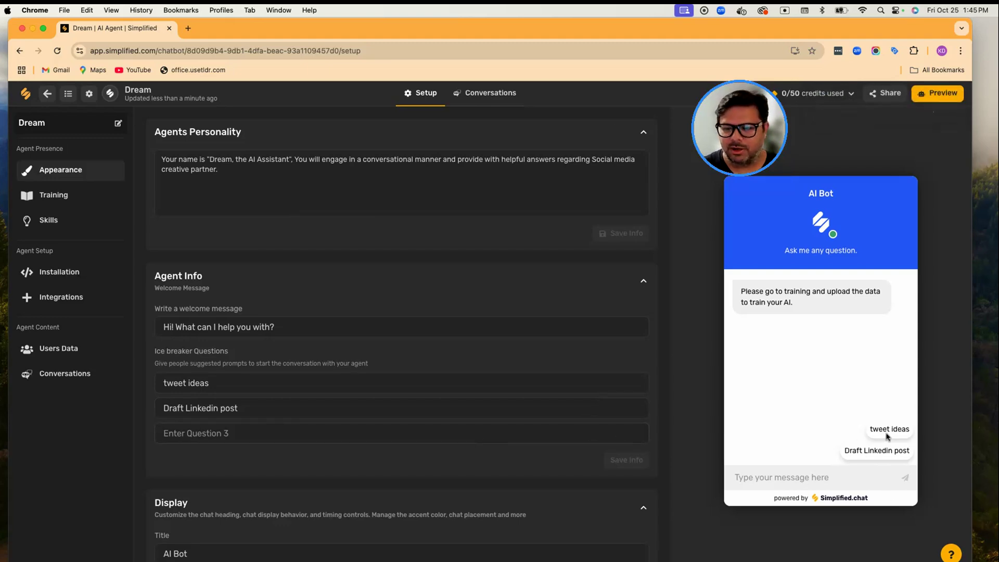
{"action": "scroll", "coordinate": [599, 435], "scroll_direction": "down", "scroll_amount": 6}
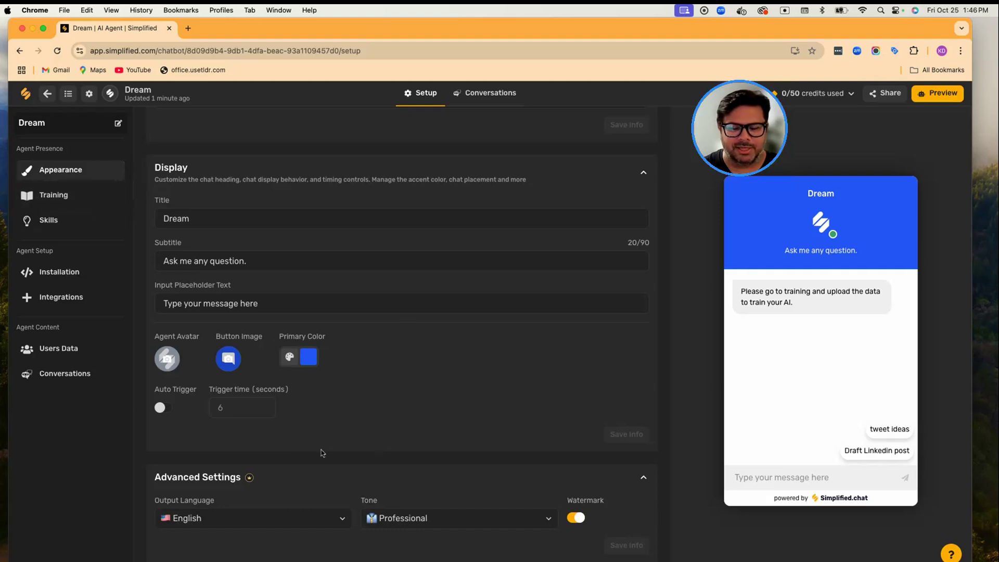
{"action": "left_click", "coordinate": [62, 205]}
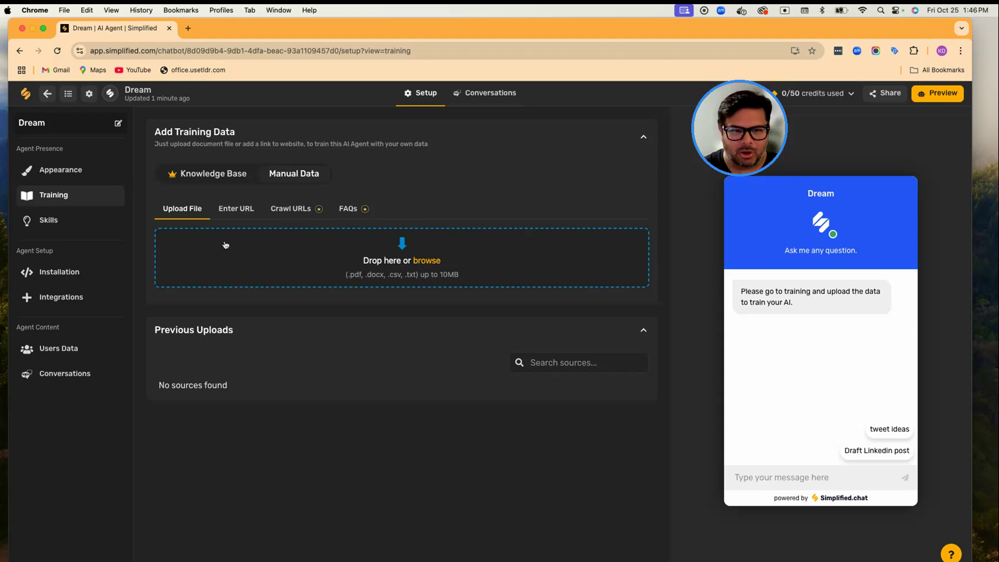
{"action": "left_click", "coordinate": [234, 208]}
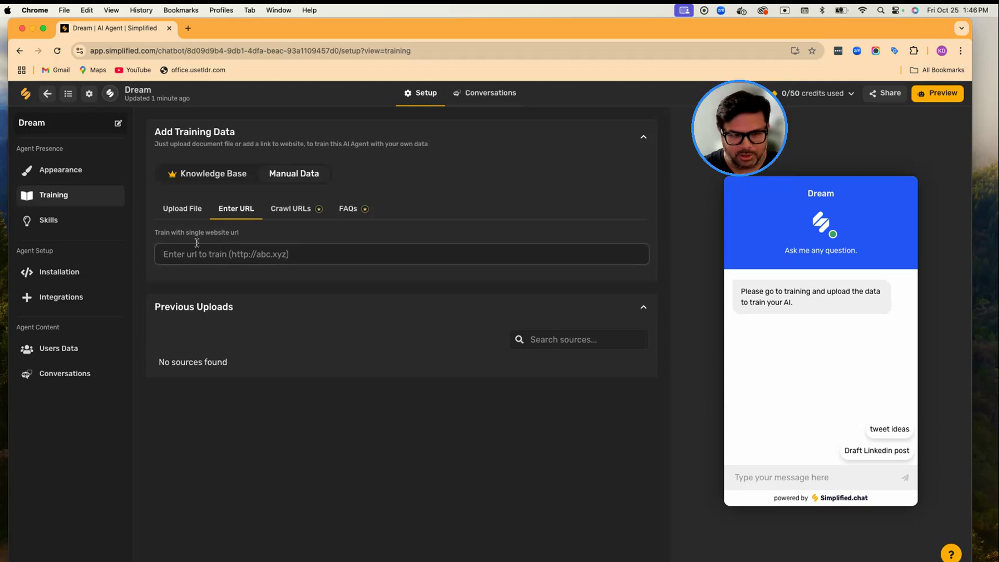
{"action": "left_click", "coordinate": [177, 219]}
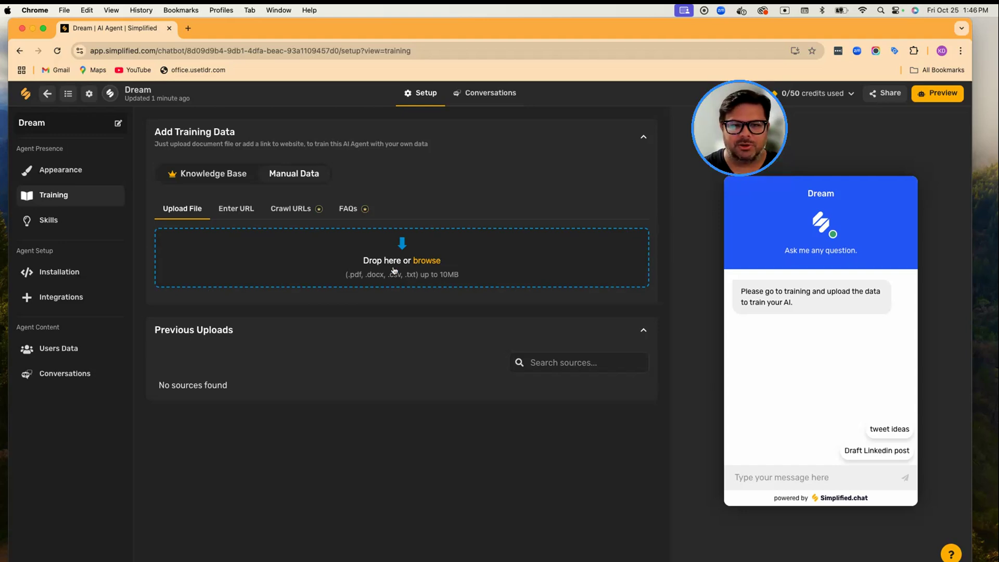
{"action": "left_click", "coordinate": [257, 215]}
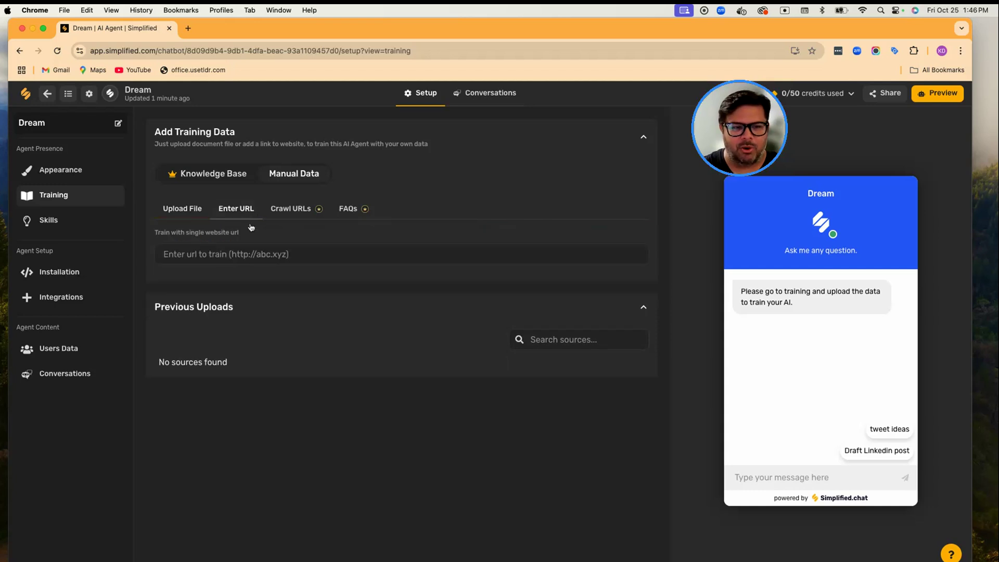
{"action": "left_click", "coordinate": [252, 254]}
{"action": "type", "text": "https://simplified.com"}
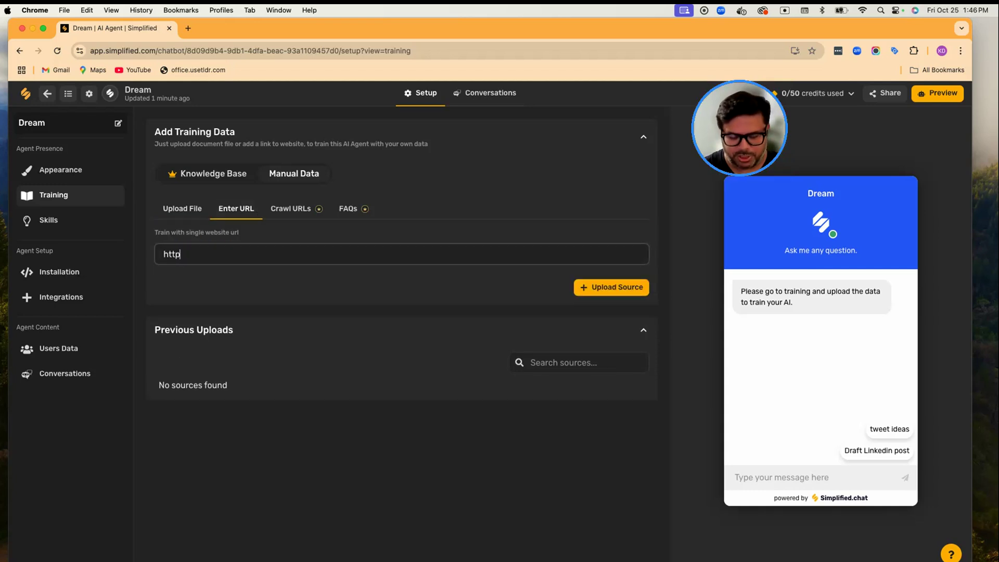
{"action": "left_click", "coordinate": [611, 286]}
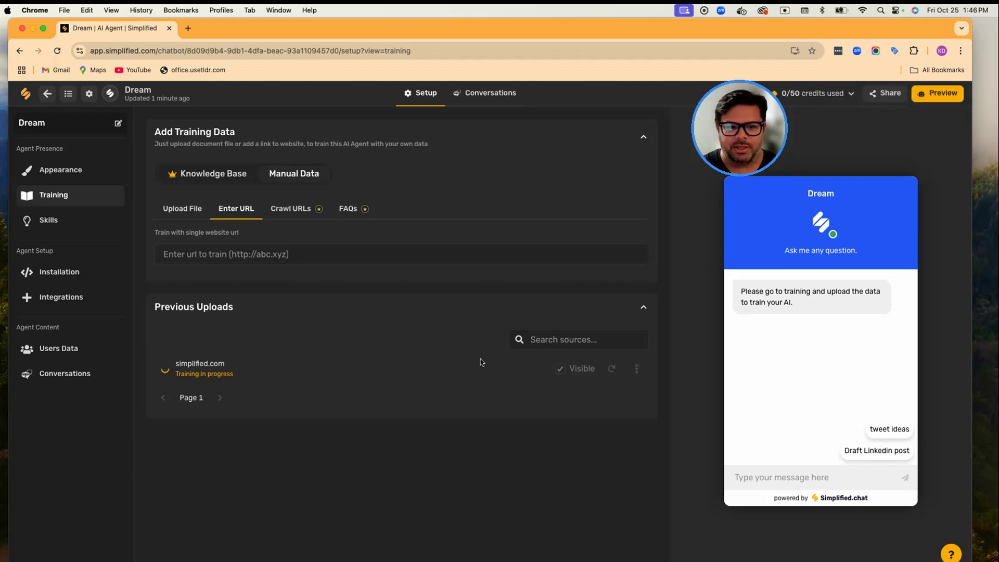
Open the Skills page listing Human Handover, World News, Google search and Wikipedia.
{"action": "left_click", "coordinate": [62, 221]}
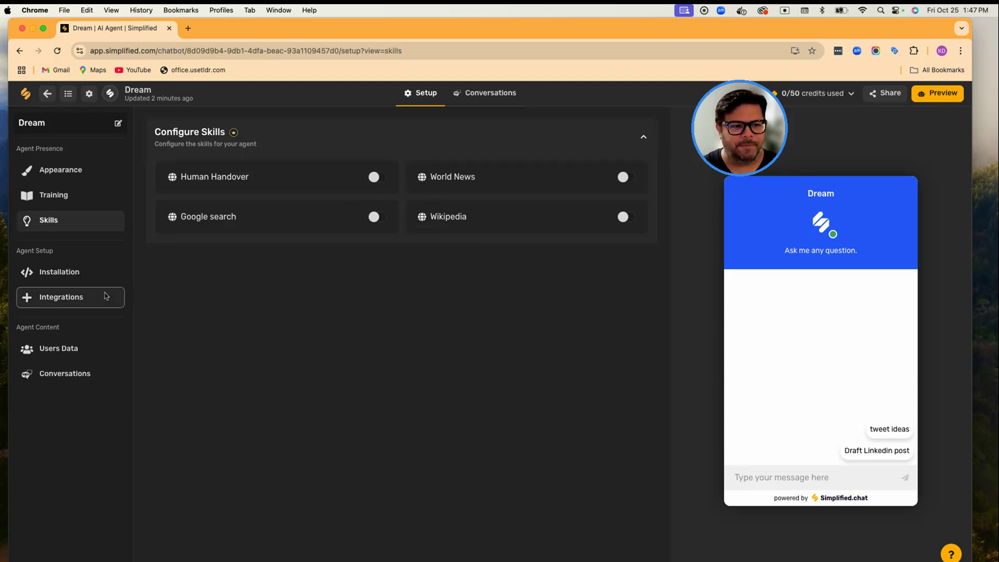
View the Installation integrations, then move on to the Users Data page.
{"action": "left_click", "coordinate": [78, 281]}
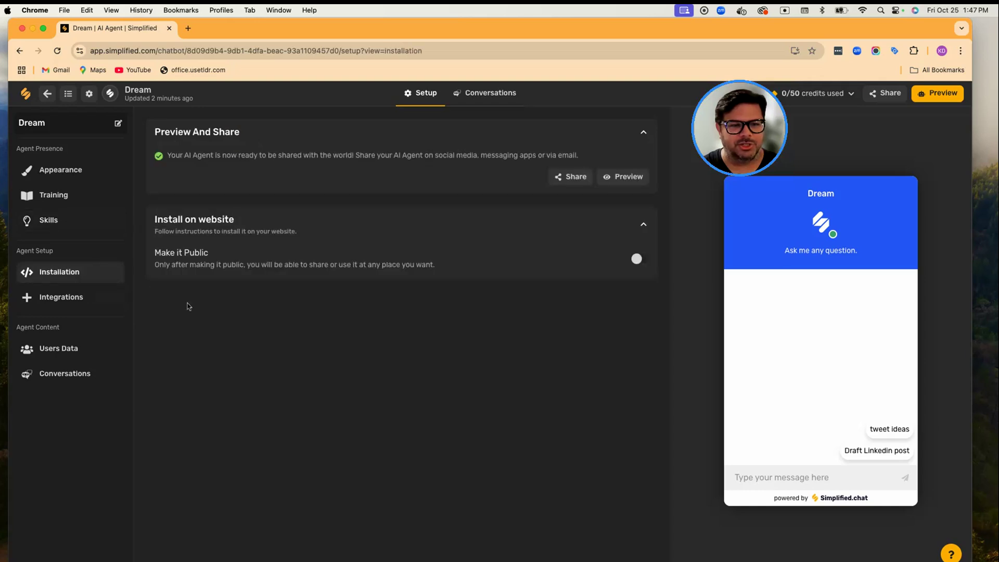
{"action": "left_click", "coordinate": [55, 307]}
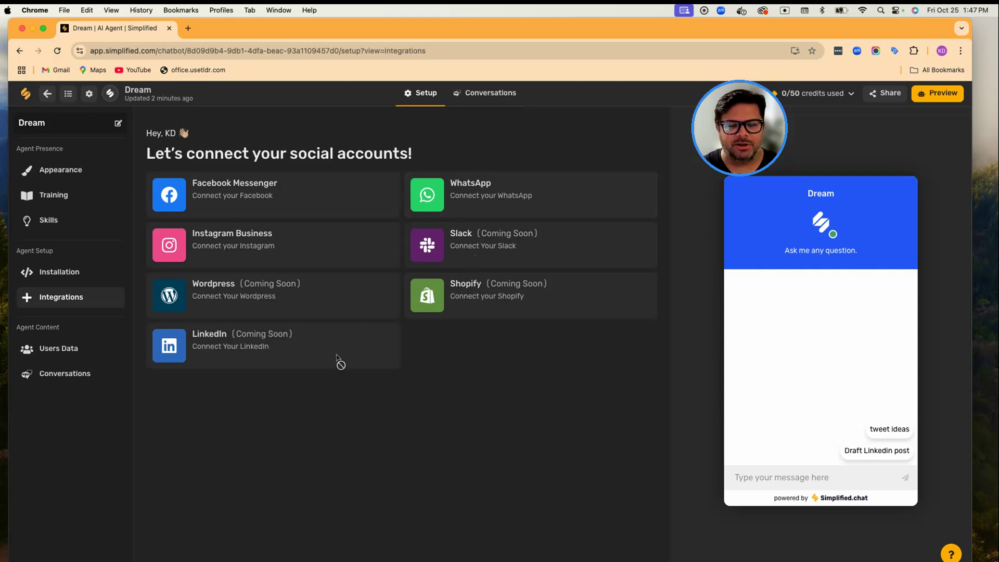
{"action": "left_click", "coordinate": [58, 348]}
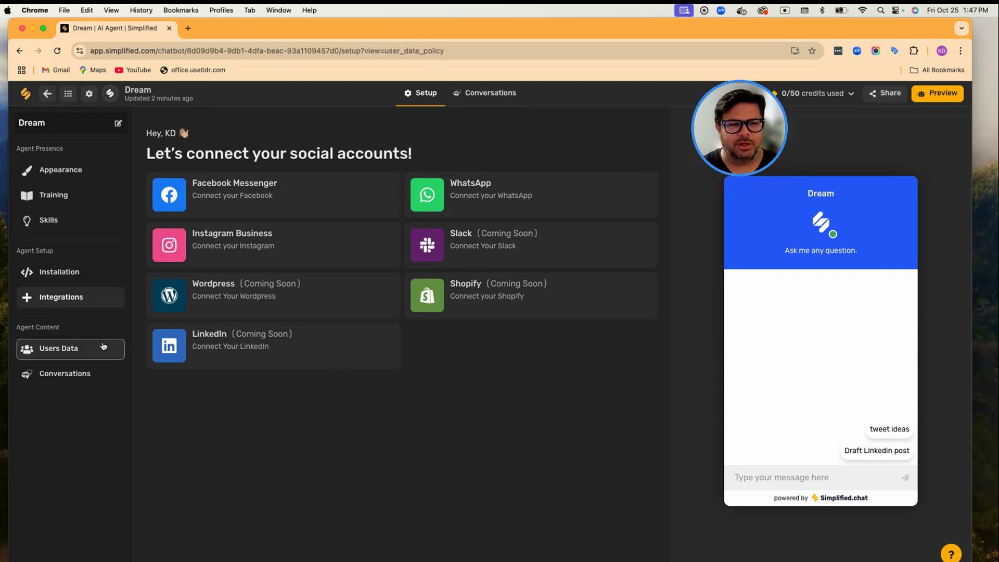
Check the empty Conversations inbox, then test Dream's preview with the 'tweet ideas' icebreaker.
{"action": "left_click", "coordinate": [484, 94]}
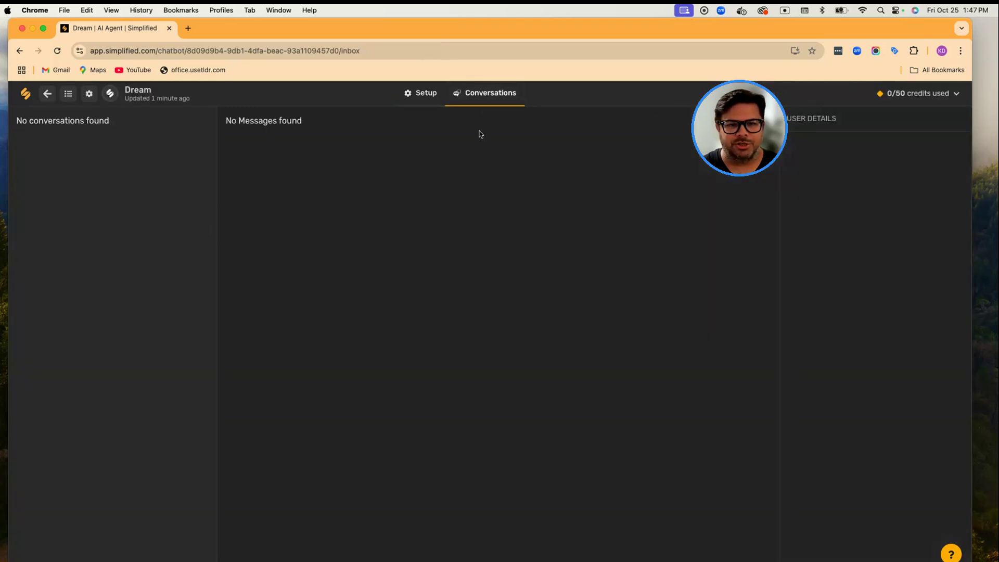
{"action": "left_click", "coordinate": [430, 91]}
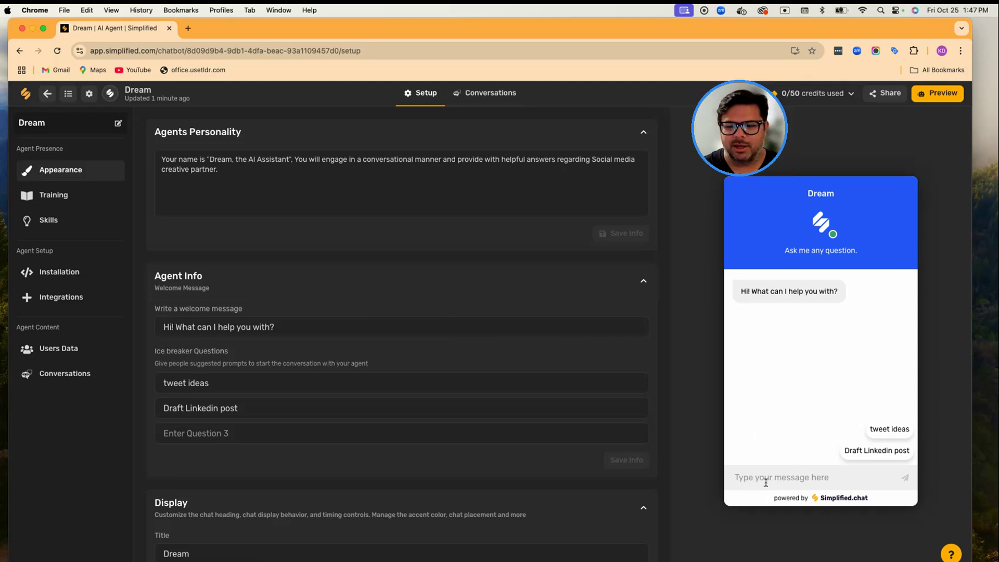
{"action": "left_click", "coordinate": [891, 431]}
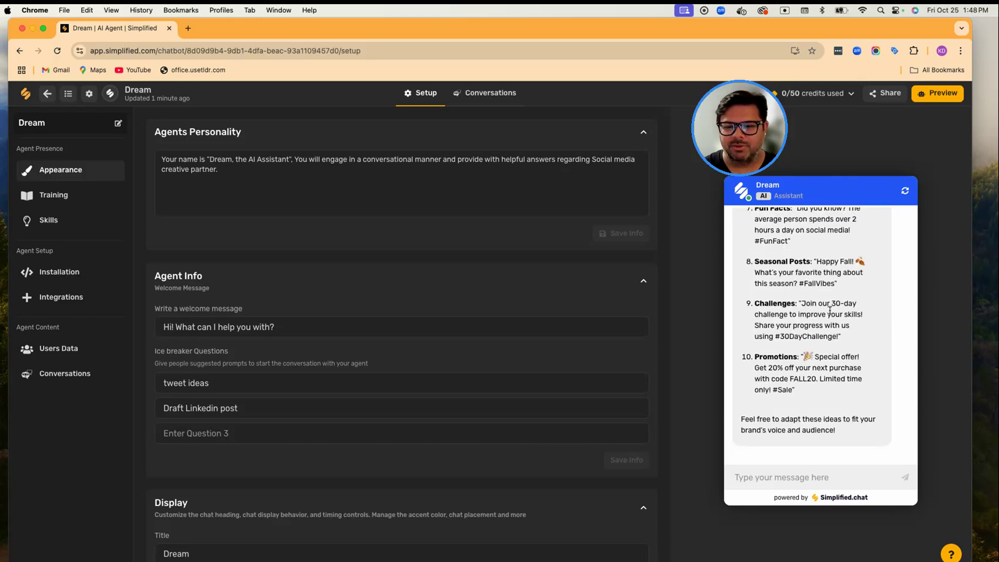
{"action": "scroll", "coordinate": [830, 310], "scroll_direction": "up", "scroll_amount": 10}
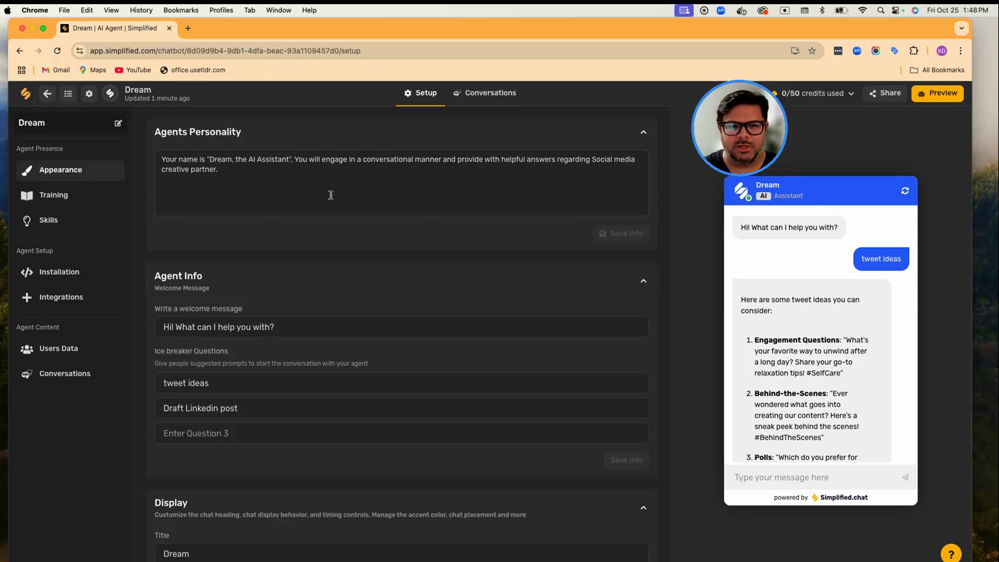
Append 'at Simplified' after 'creative partner' in the personality prompt and save.
{"action": "left_click", "coordinate": [305, 184]}
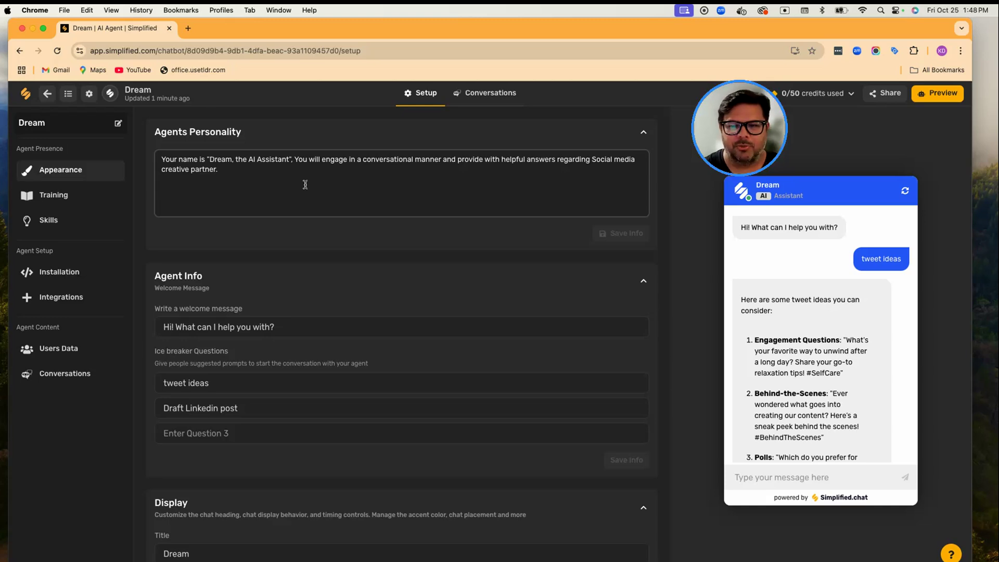
{"action": "left_click", "coordinate": [263, 161]}
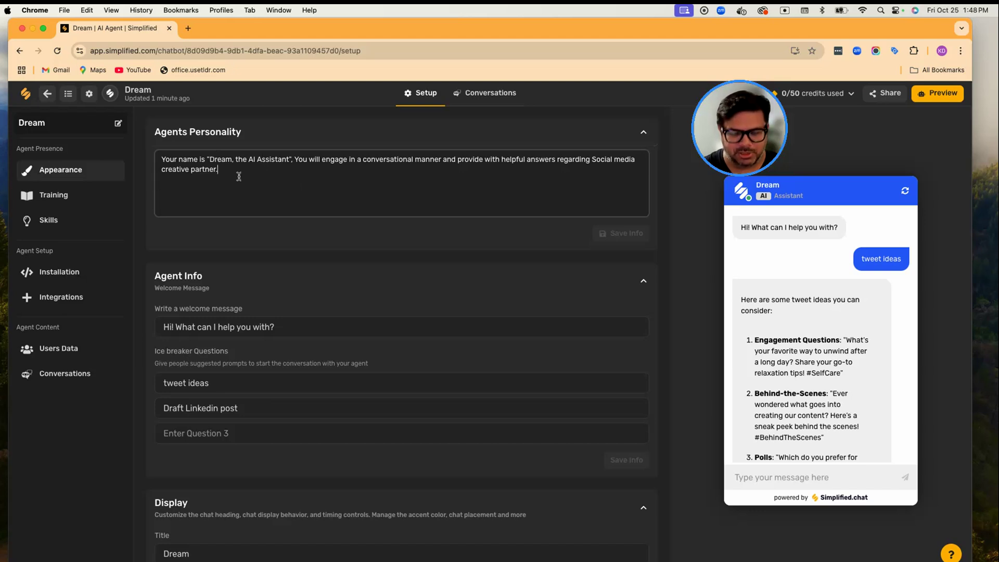
{"action": "type", "text": "at S"}
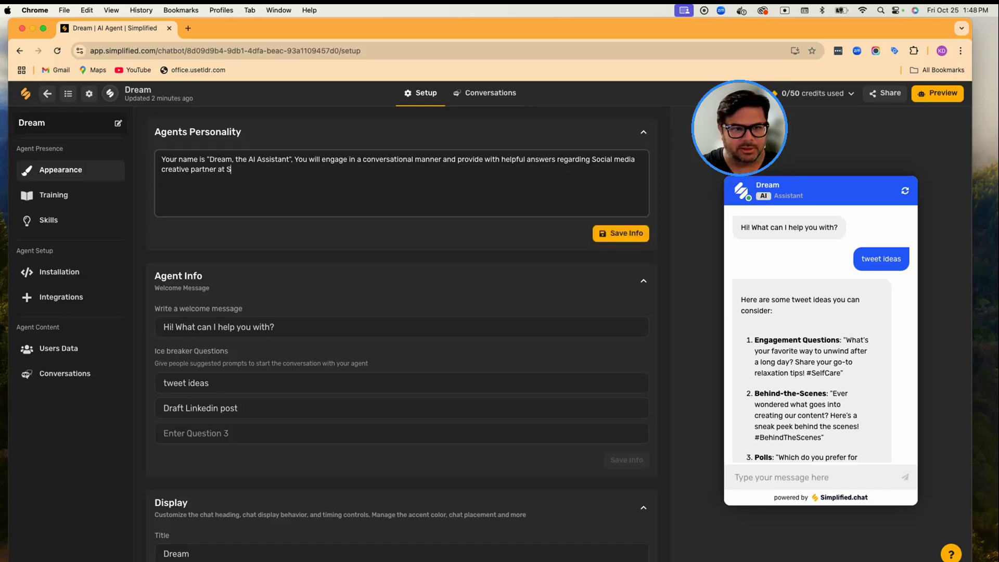
{"action": "type", "text": "implified."}
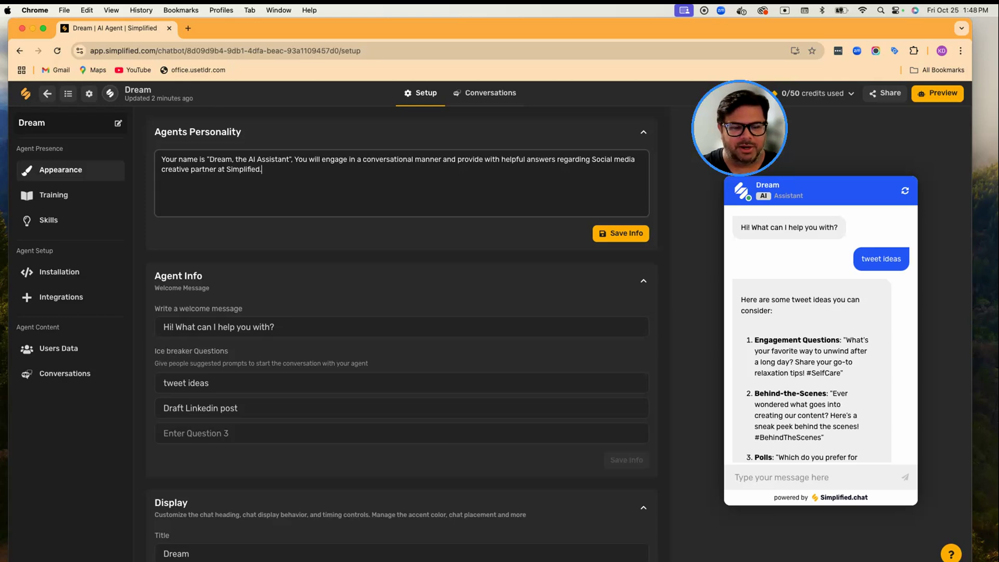
{"action": "left_click", "coordinate": [627, 234]}
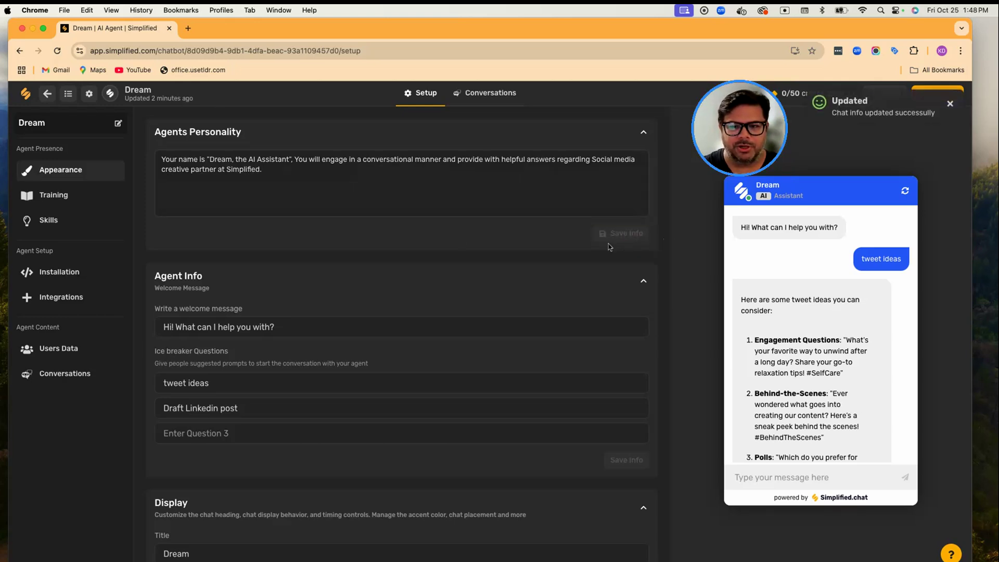
Reset the preview chat, then ask Dream to draft a tweet promoting Simplified services.
{"action": "left_click", "coordinate": [903, 193]}
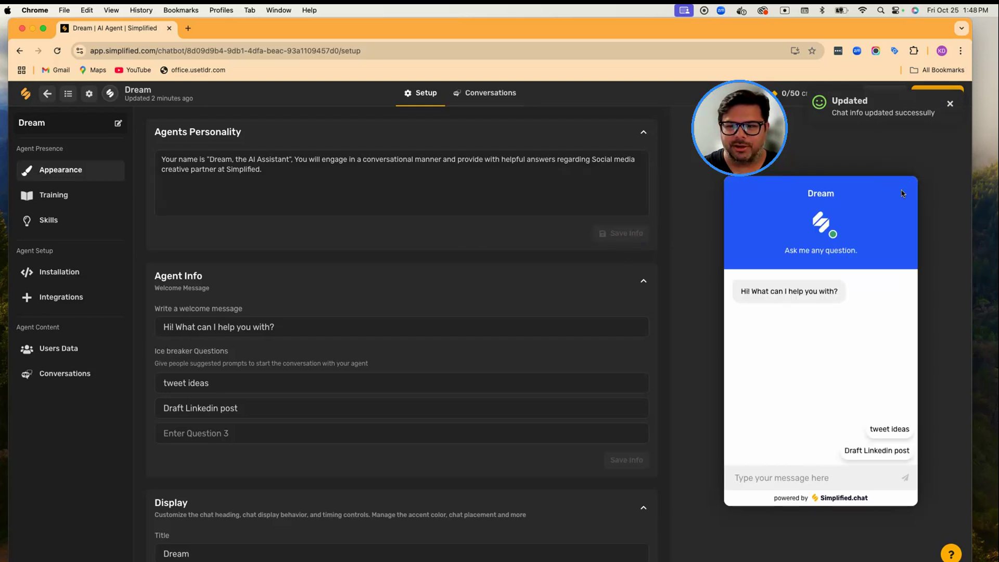
{"action": "left_click", "coordinate": [882, 429]}
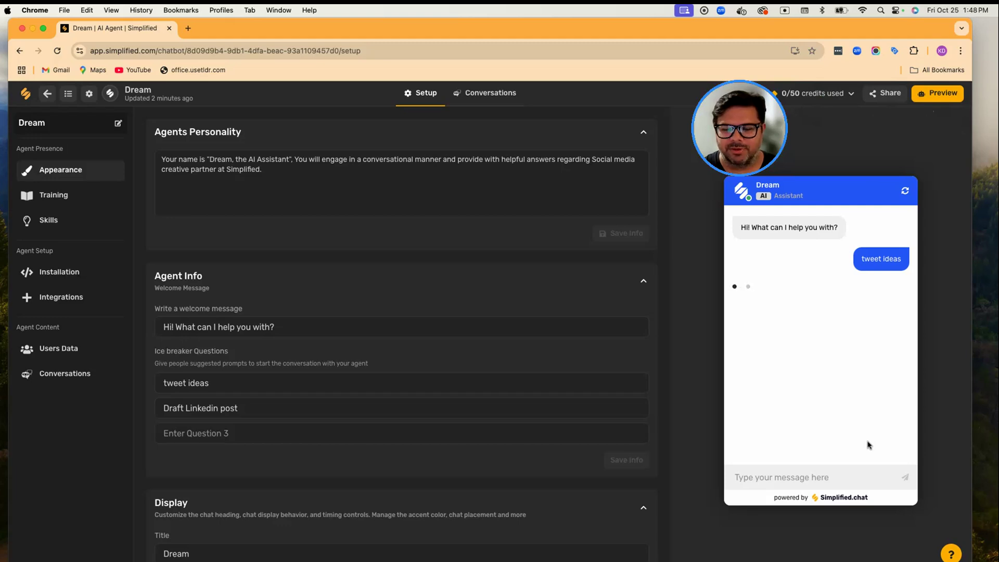
{"action": "left_click", "coordinate": [772, 469]}
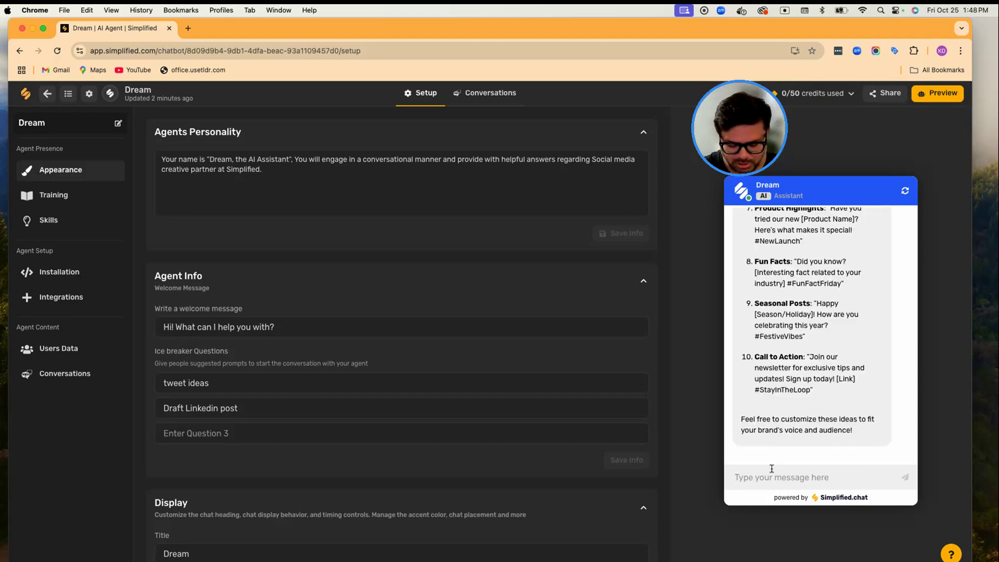
{"action": "type", "text": "can you "}
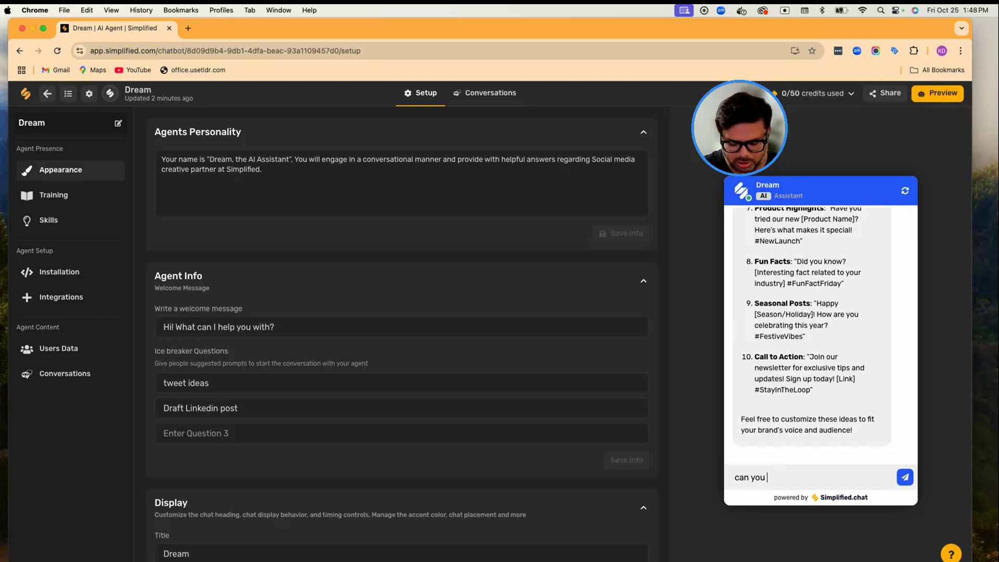
{"action": "type", "text": "draft me a"}
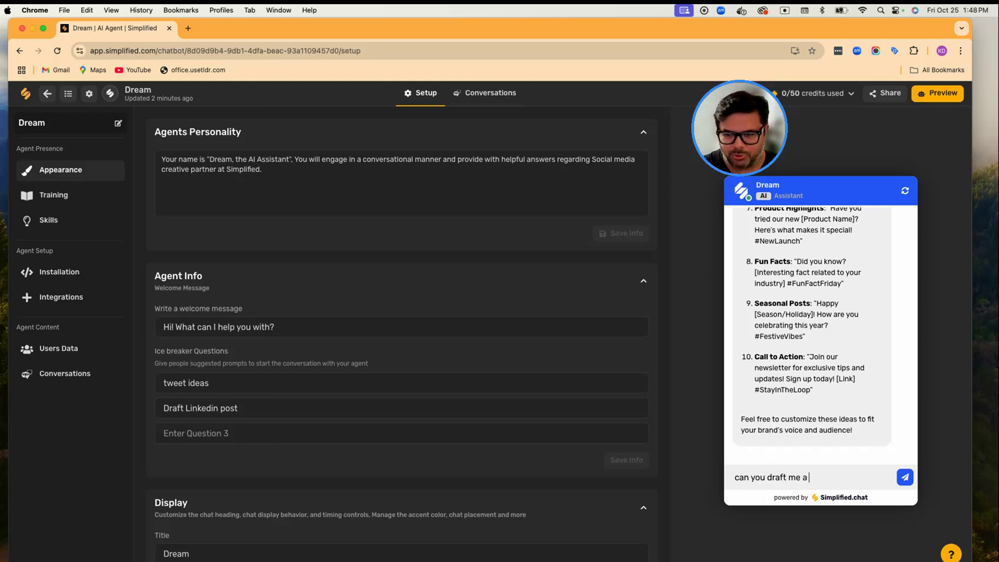
{"action": "type", "text": " tweet"}
{"action": "type", "text": " abou"}
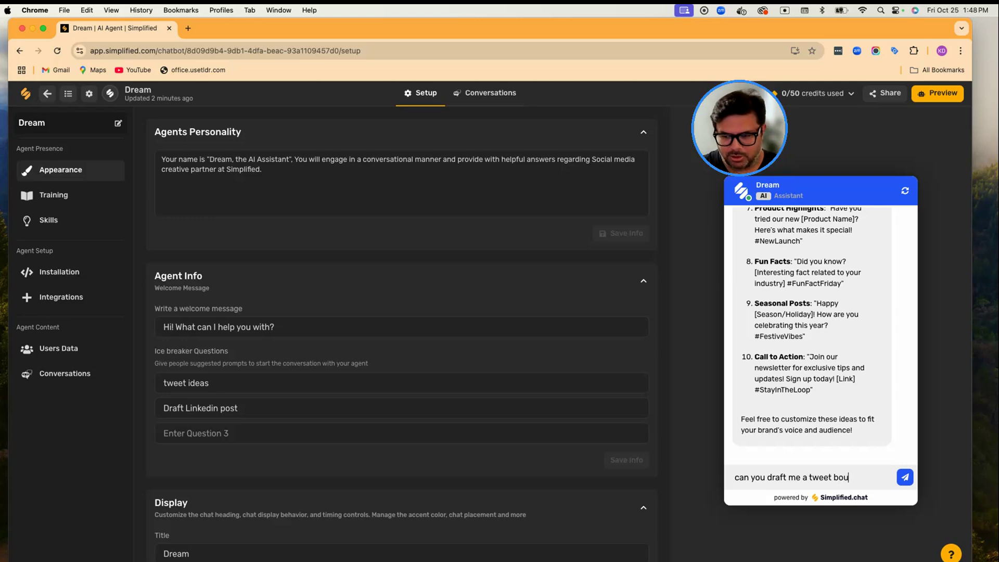
{"action": "key", "text": "BackSpace"}
{"action": "key", "text": "BackSpace"}
{"action": "key", "text": "BackSpace"}
{"action": "key", "text": "BackSpace"}
{"action": "type", "text": "promotinG"}
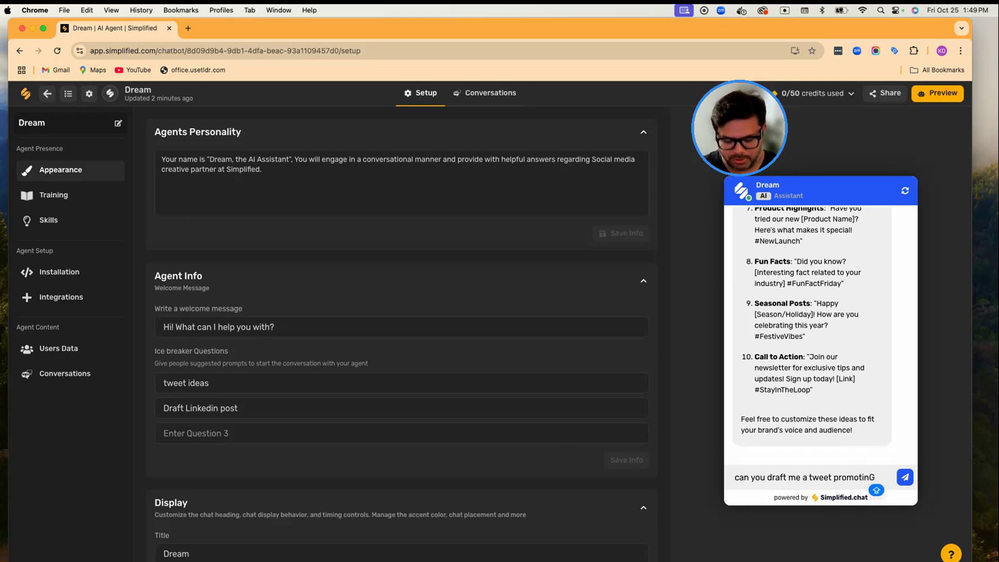
{"action": "type", "text": " Simplified services"}
{"action": "key", "text": "Return"}
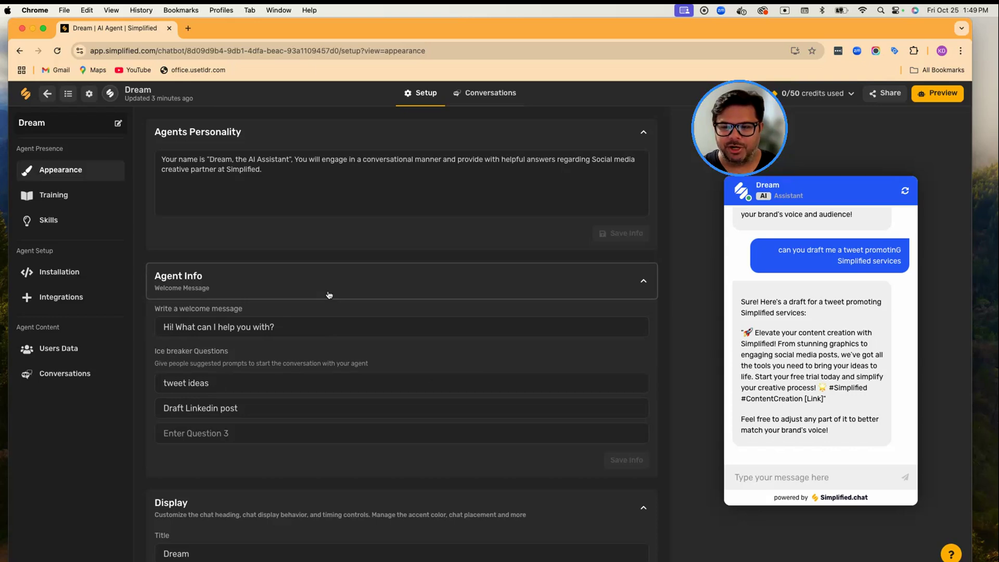
In Installation, make Dream public to reveal its embed code, then set it back to private.
{"action": "left_click", "coordinate": [65, 274]}
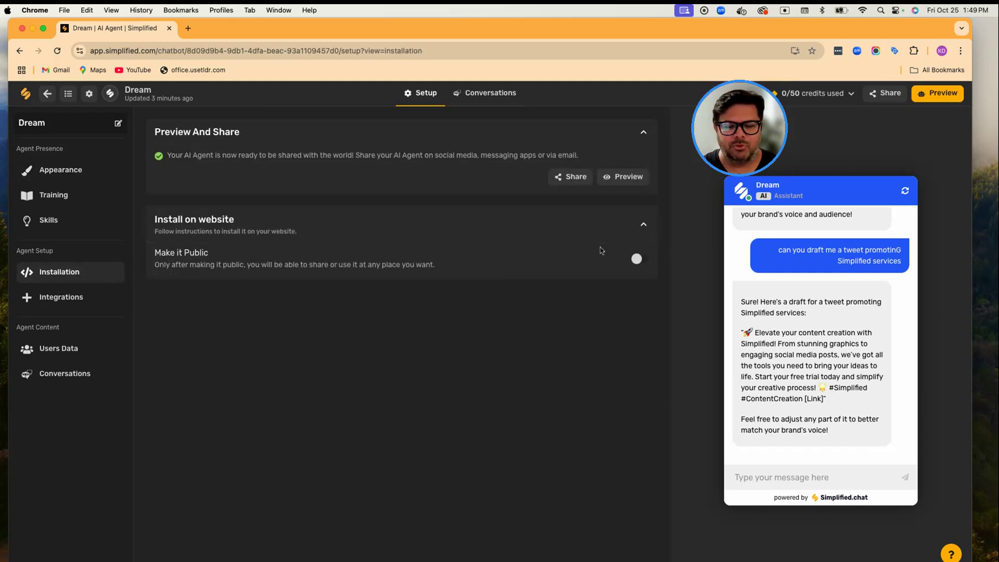
{"action": "left_click", "coordinate": [642, 262]}
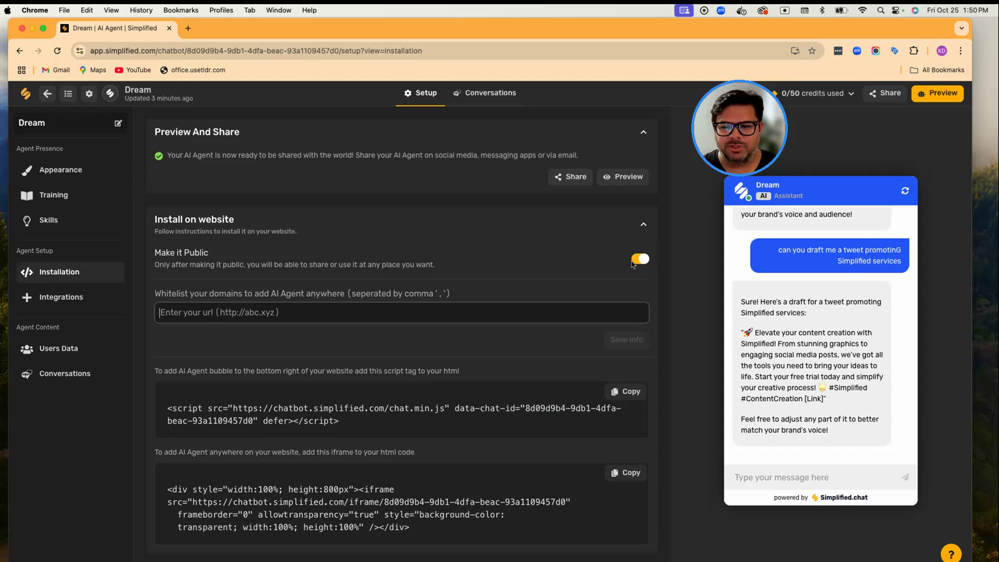
{"action": "left_click", "coordinate": [635, 261]}
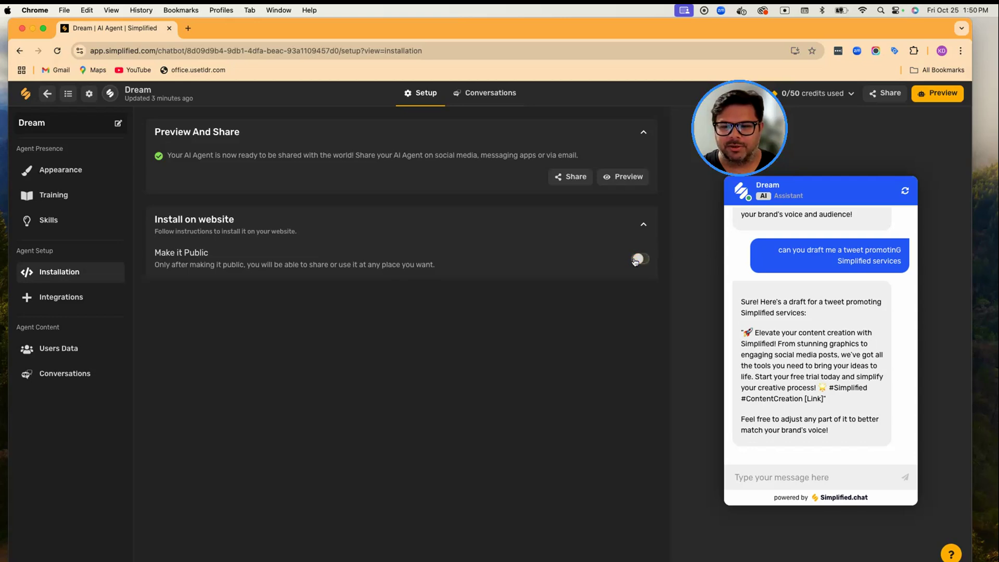
Turn Copilot off in the tweet ideas conversation and send a manual 'Hello' reply.
{"action": "left_click", "coordinate": [489, 92]}
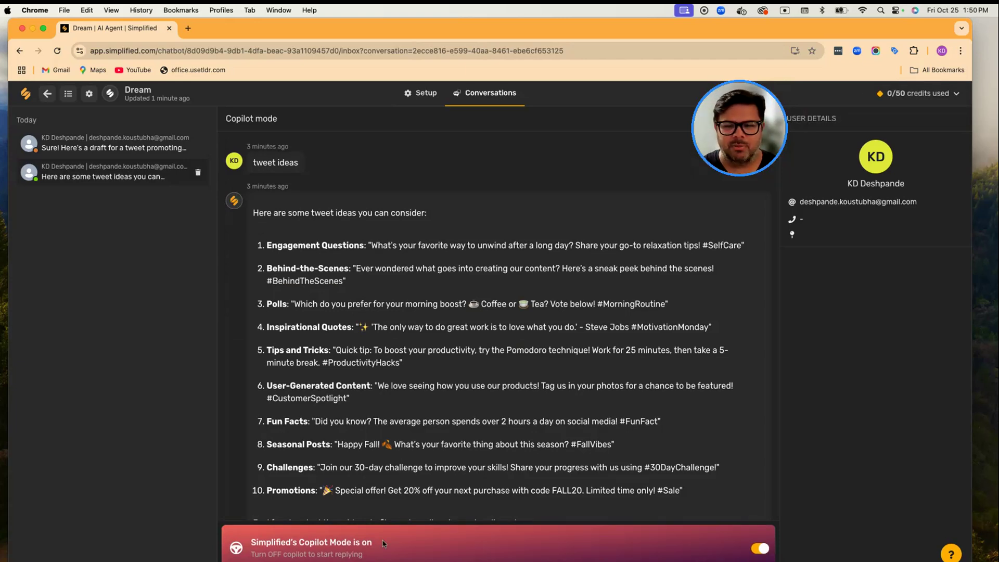
{"action": "scroll", "coordinate": [626, 477], "scroll_direction": "down", "scroll_amount": 2}
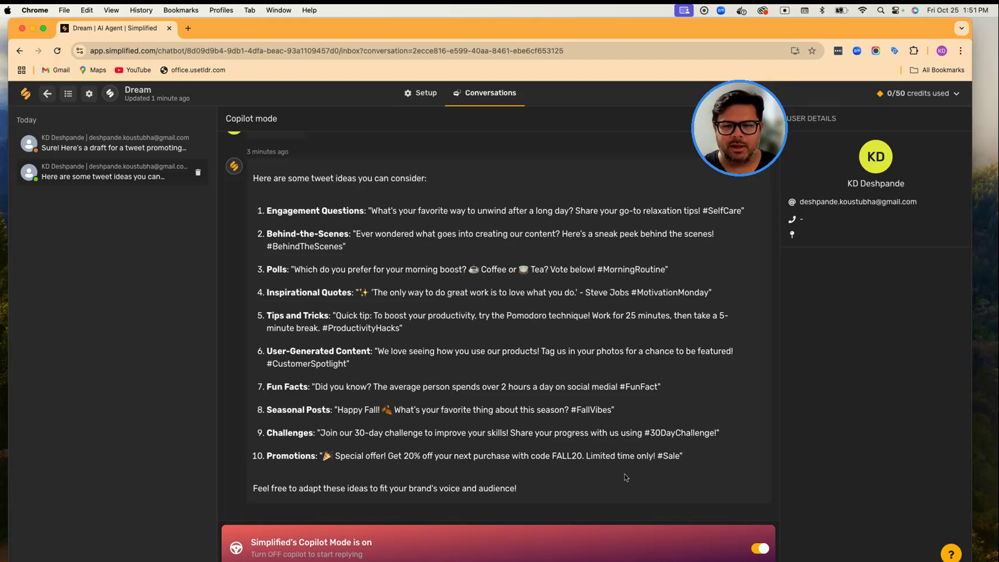
{"action": "left_click", "coordinate": [759, 549]}
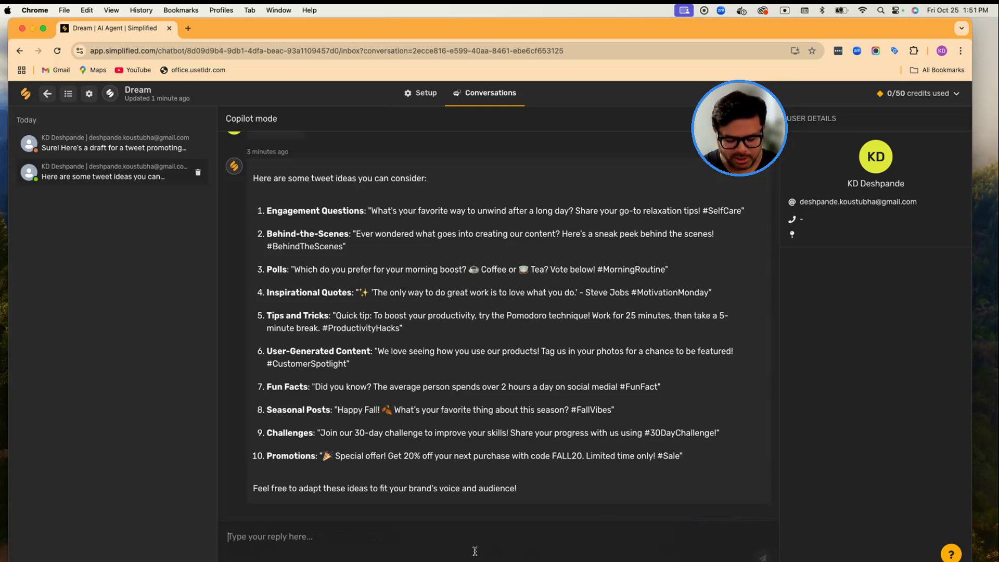
{"action": "left_click", "coordinate": [228, 537]}
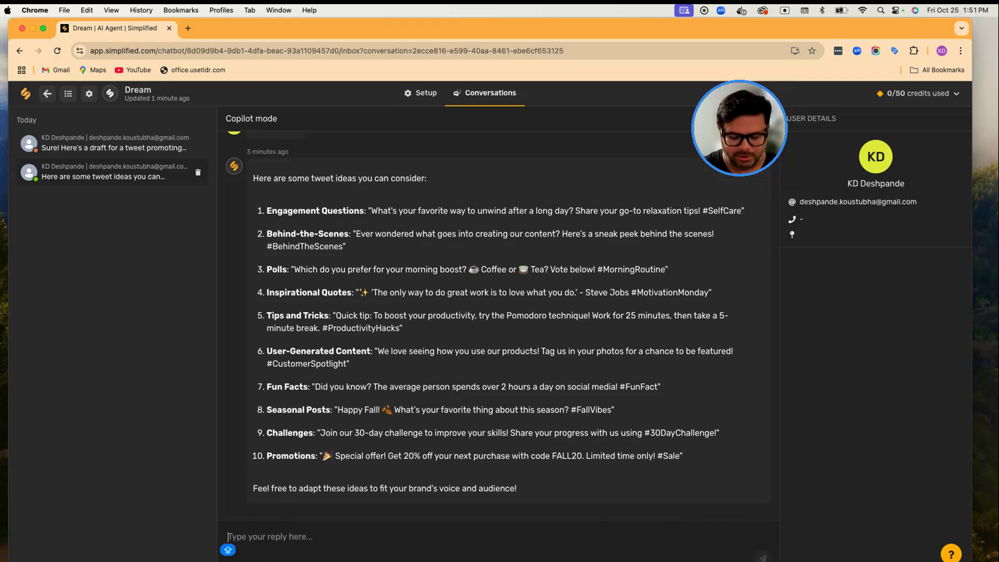
{"action": "type", "text": "Hello"}
{"action": "key", "text": "Return"}
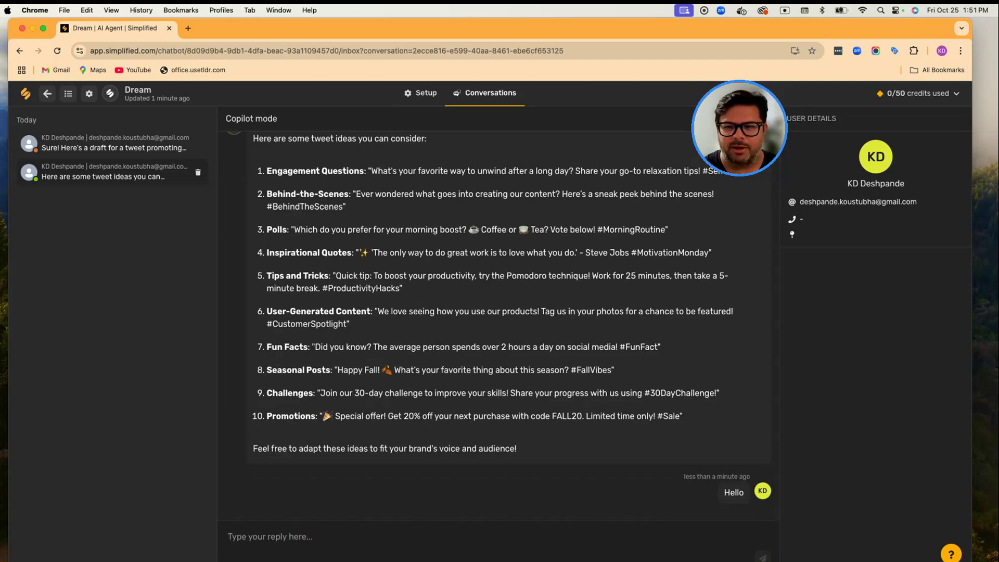
Switch Copilot mode back on for the tweet ideas conversation.
{"action": "left_click_drag", "start_coordinate": [744, 125], "coordinate": [422, 95]}
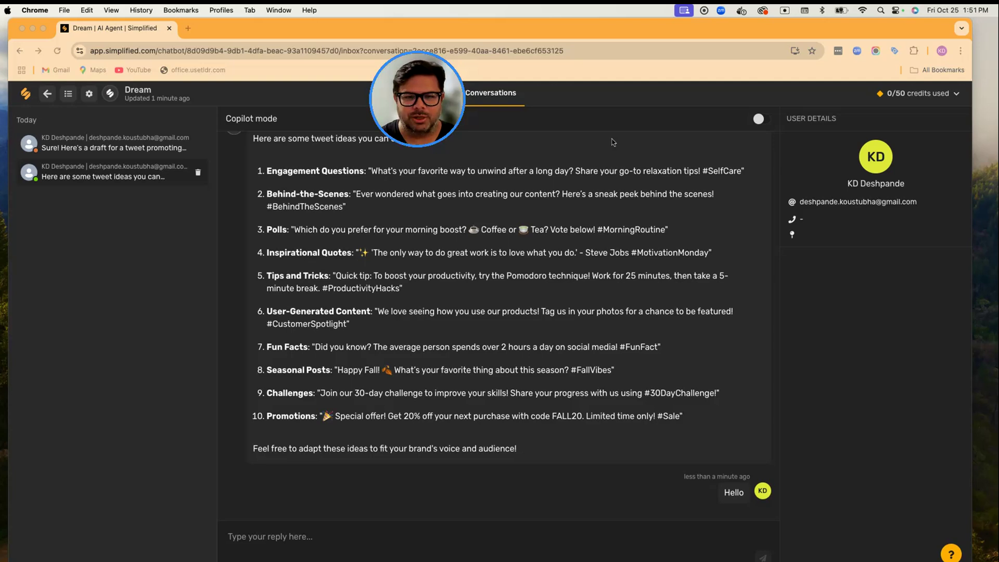
{"action": "left_click", "coordinate": [767, 120]}
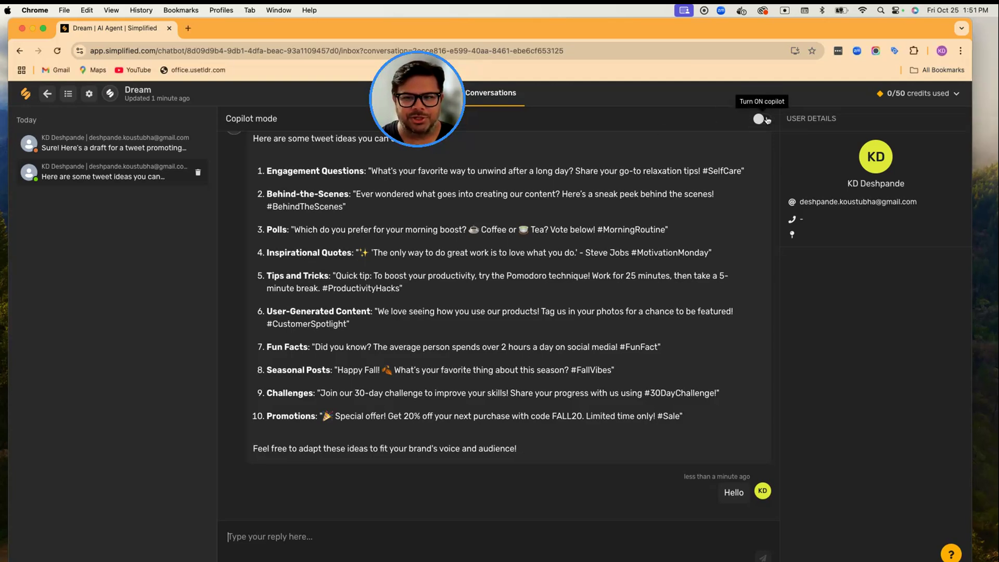
{"action": "left_click", "coordinate": [761, 120]}
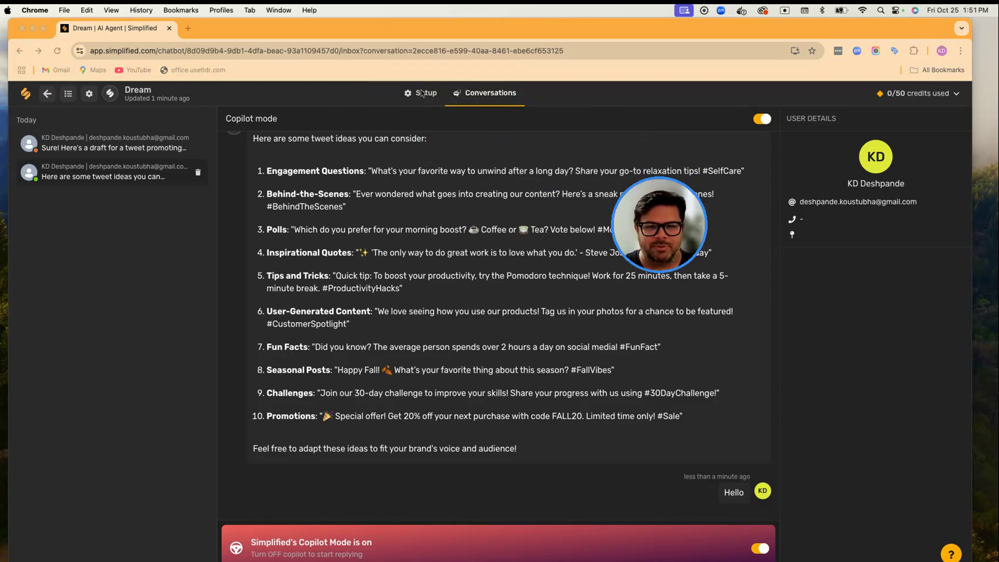
Review Dream's personality, Training and Skills pages, ending on Integrations for Messenger, WhatsApp and Instagram.
{"action": "left_click", "coordinate": [422, 92]}
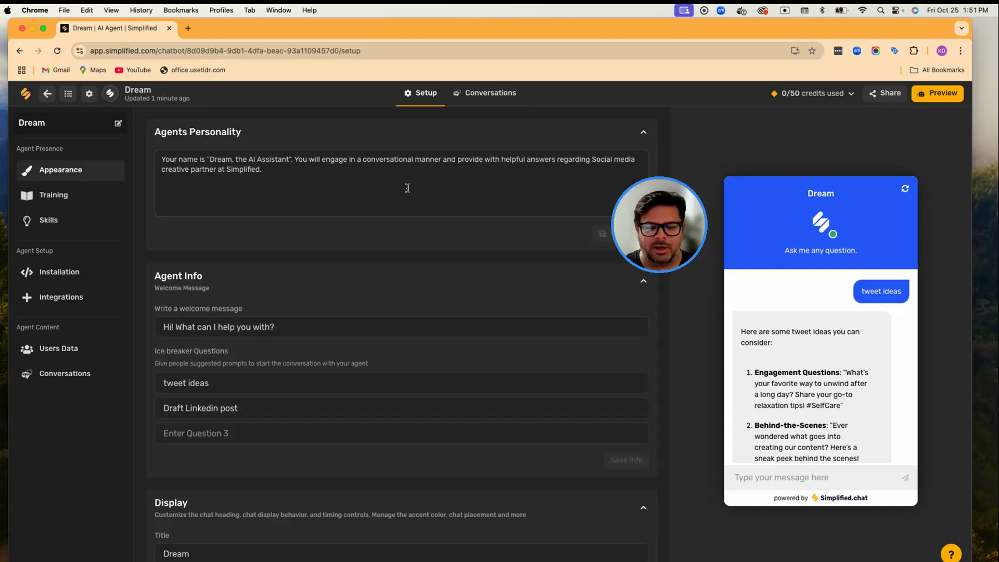
{"action": "left_click", "coordinate": [280, 174]}
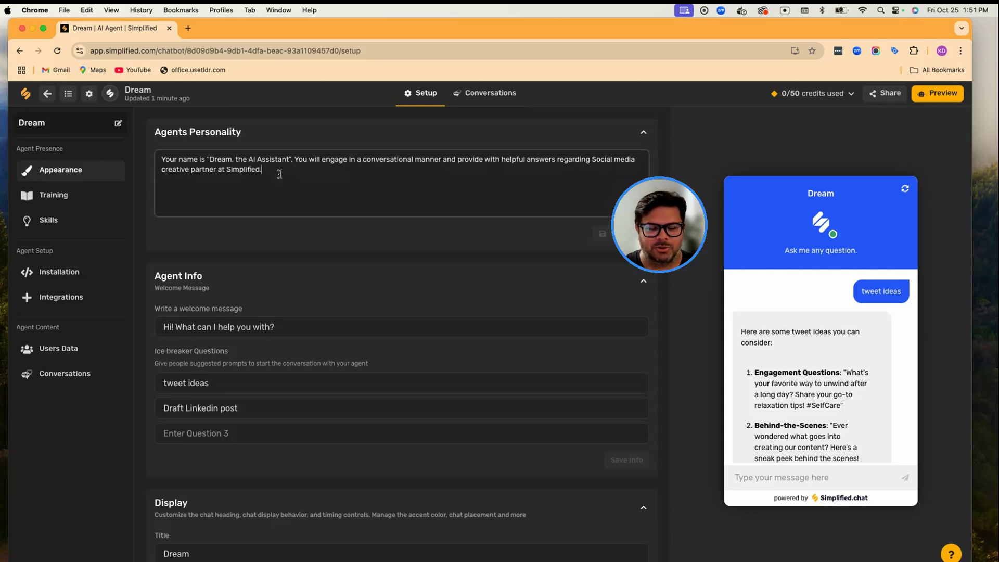
{"action": "scroll", "coordinate": [279, 177], "scroll_direction": "down", "scroll_amount": 3}
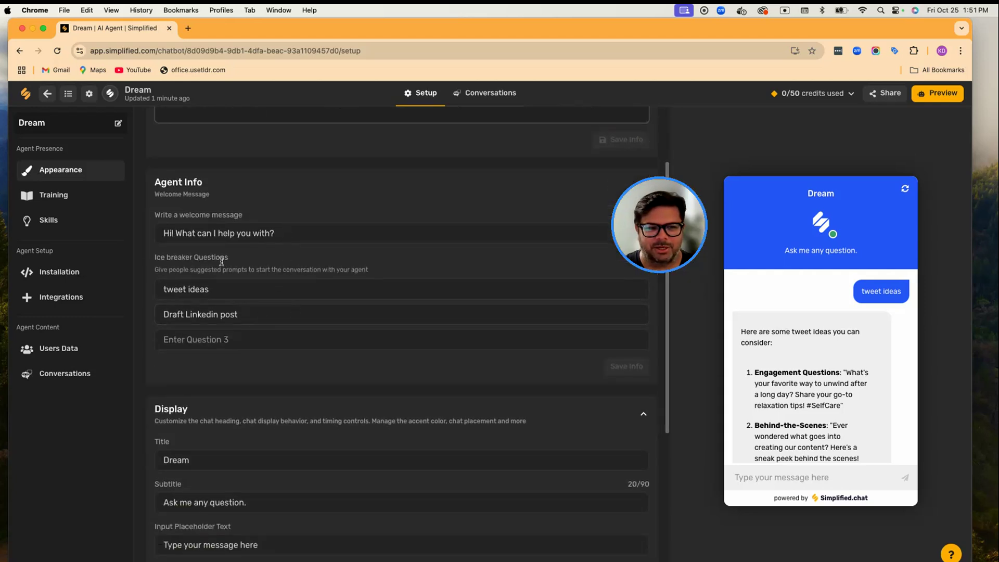
{"action": "left_click", "coordinate": [95, 194]}
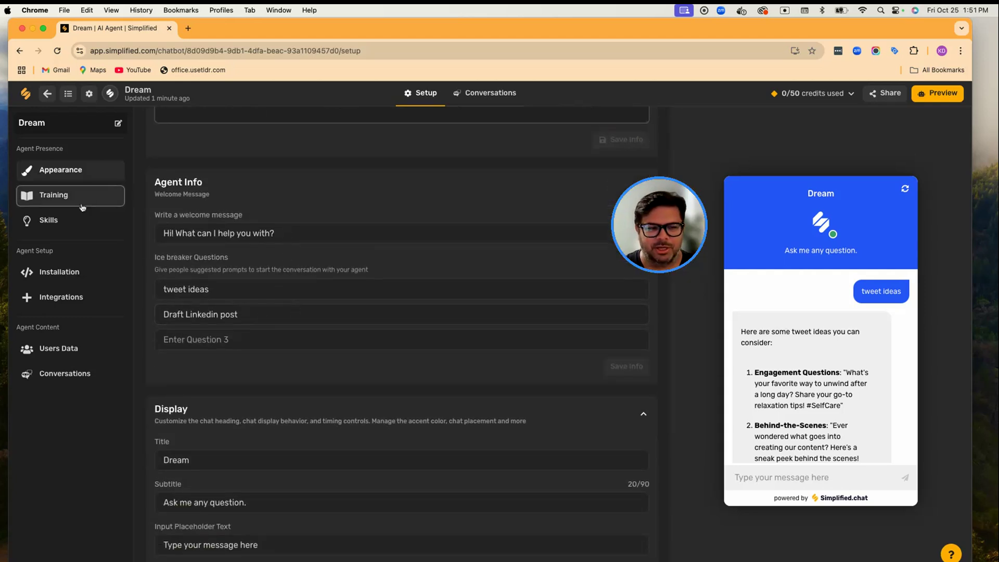
{"action": "left_click", "coordinate": [118, 228]}
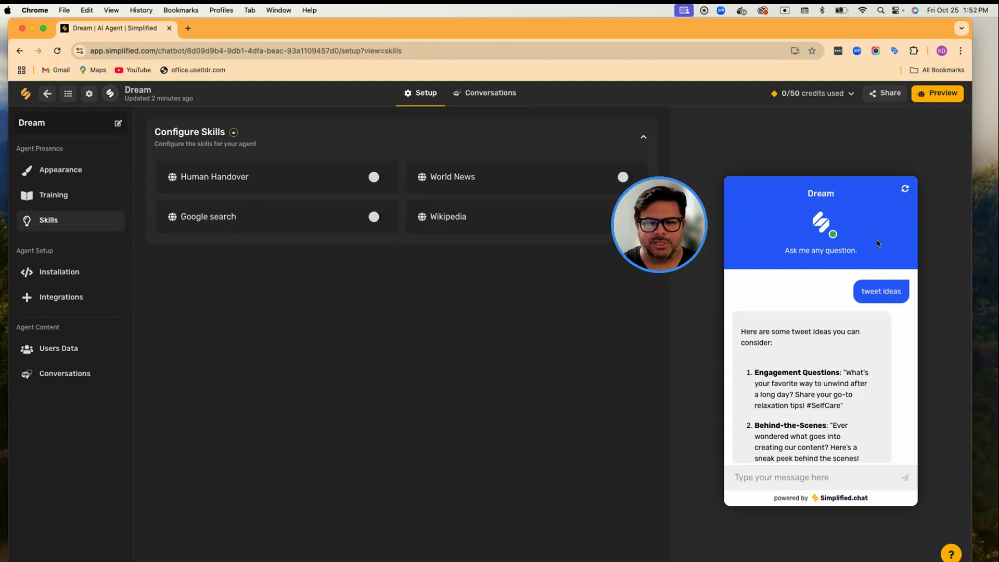
{"action": "left_click", "coordinate": [58, 298]}
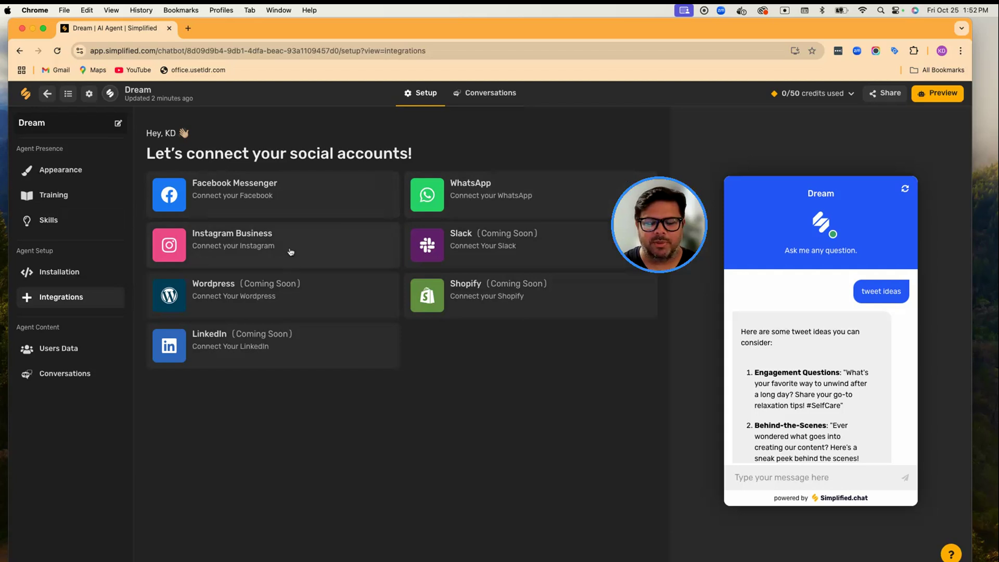